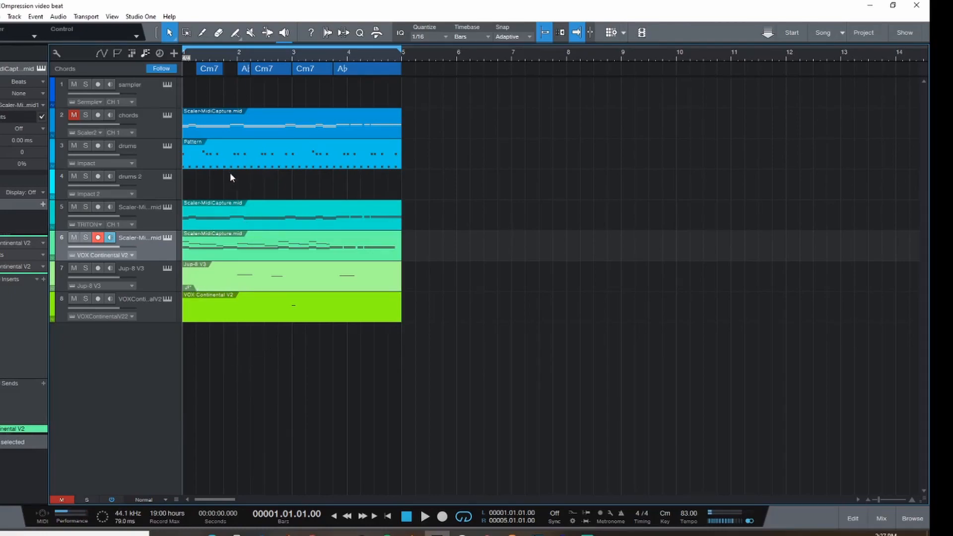
Solo the TRITON track and view the Scaler2 instrument on the chords track.
click(151, 211)
click(85, 208)
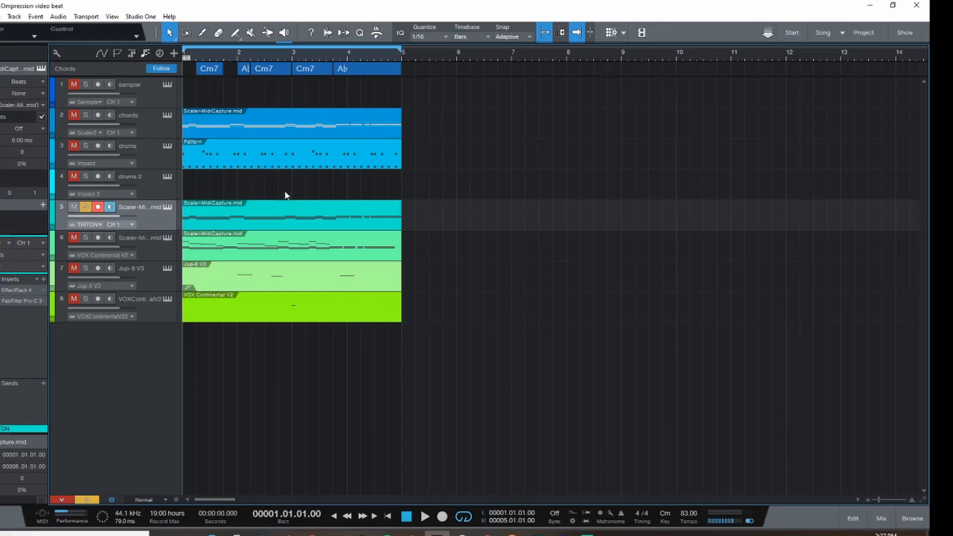
click(162, 130)
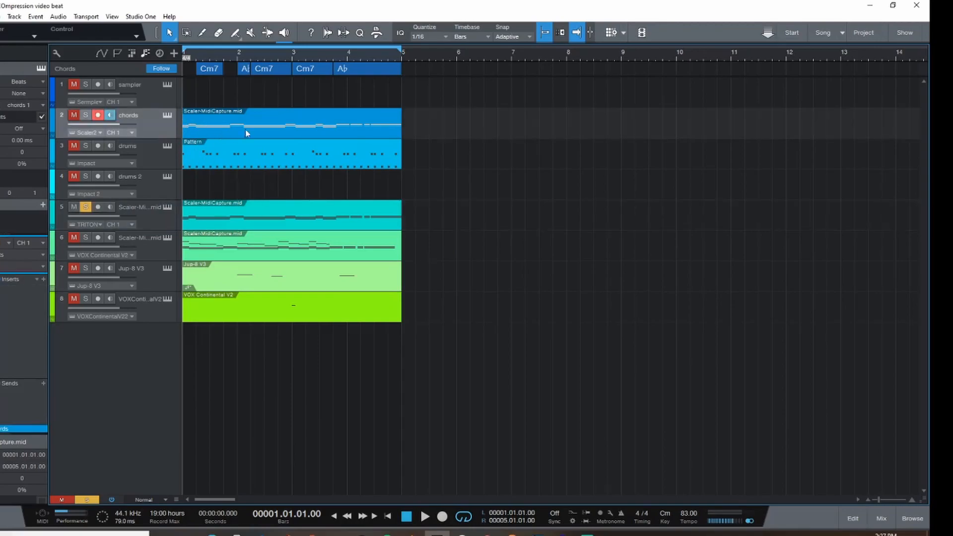
click(167, 115)
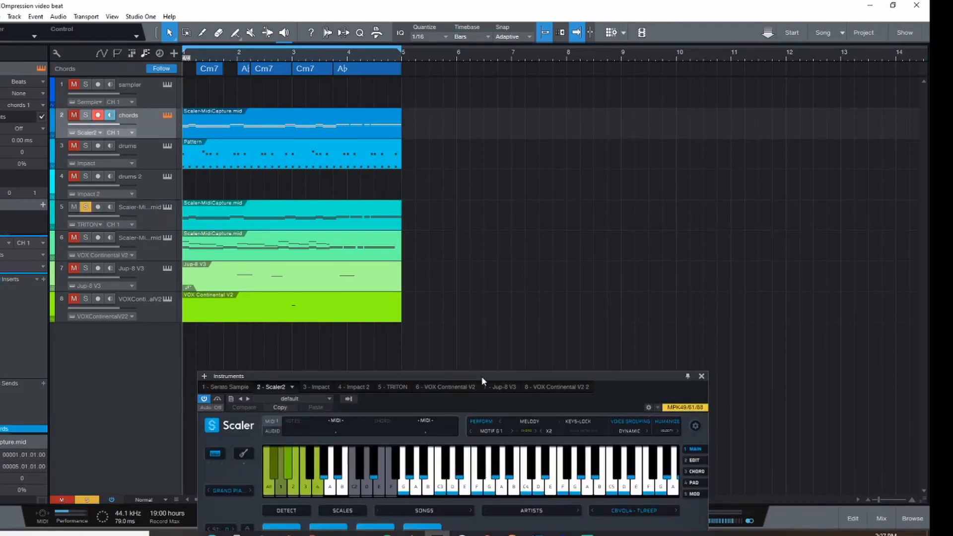
drag(480, 376, 548, 96)
click(768, 95)
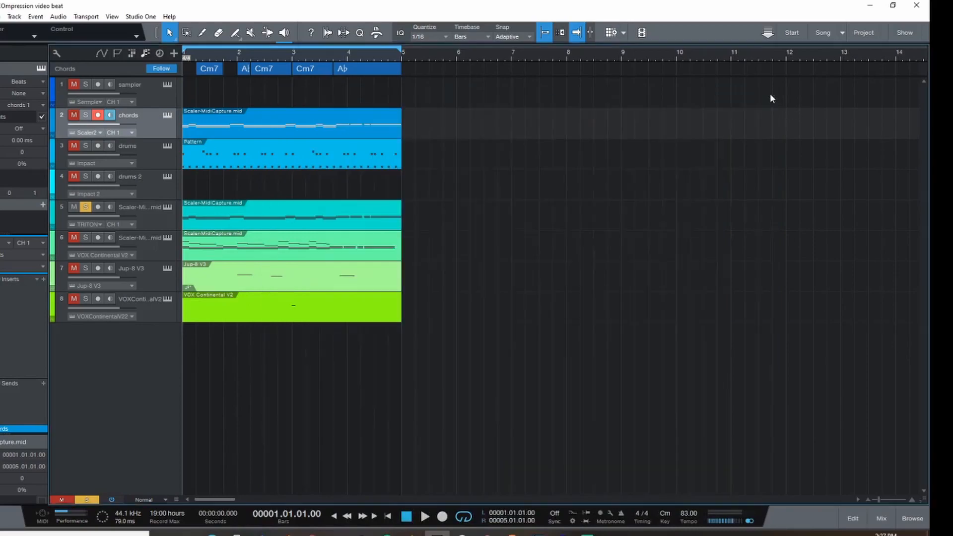
Check the TRITON track's instrument and play the soloed track through the loop.
click(152, 225)
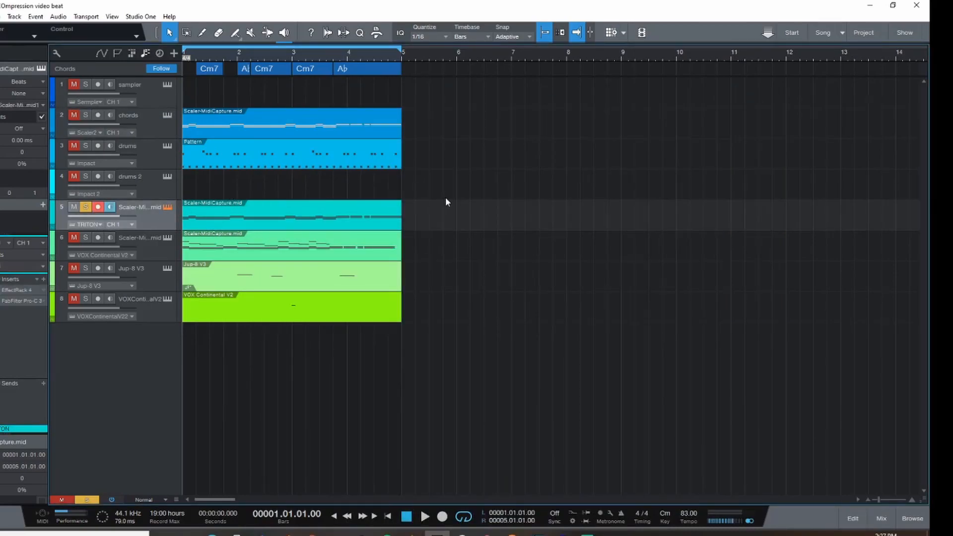
click(167, 206)
click(828, 81)
key(space)
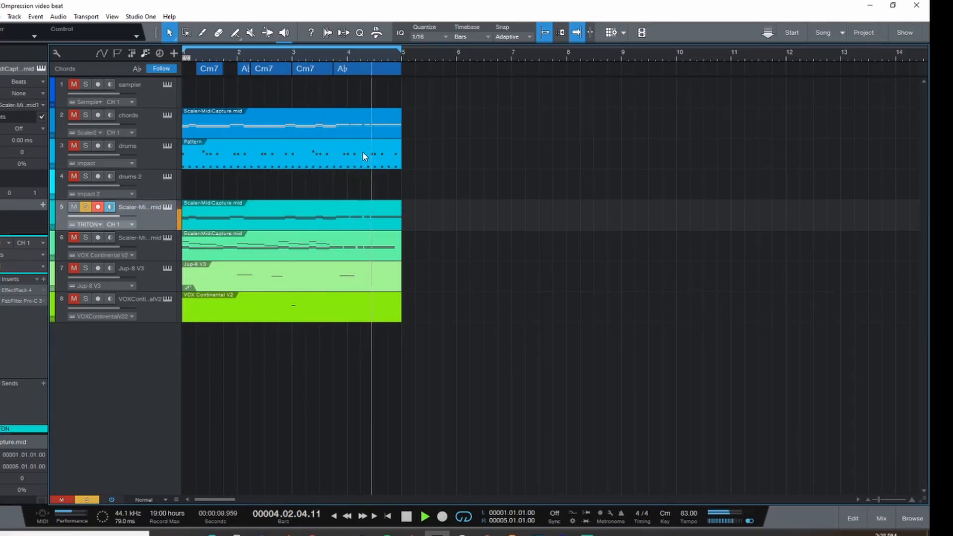
key(space)
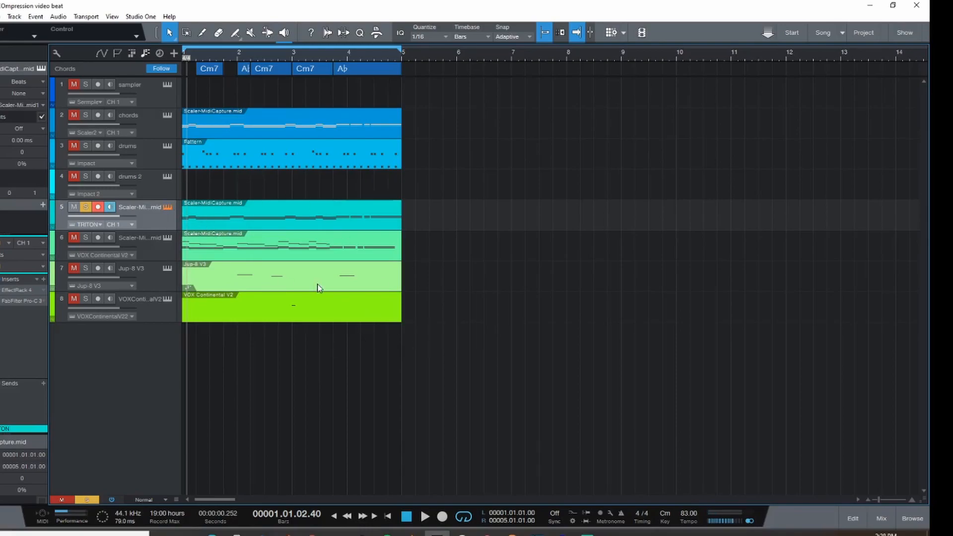
Examine the That Heaven Vibe, Frozen Glaciers and Syn Ghostly layers of the TRITON's Antarctica combi.
key(F11)
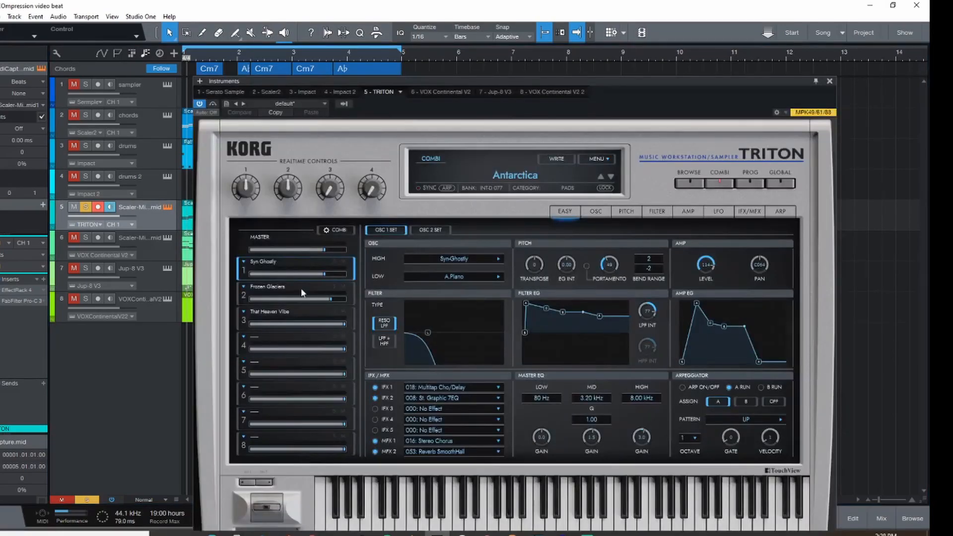
click(299, 313)
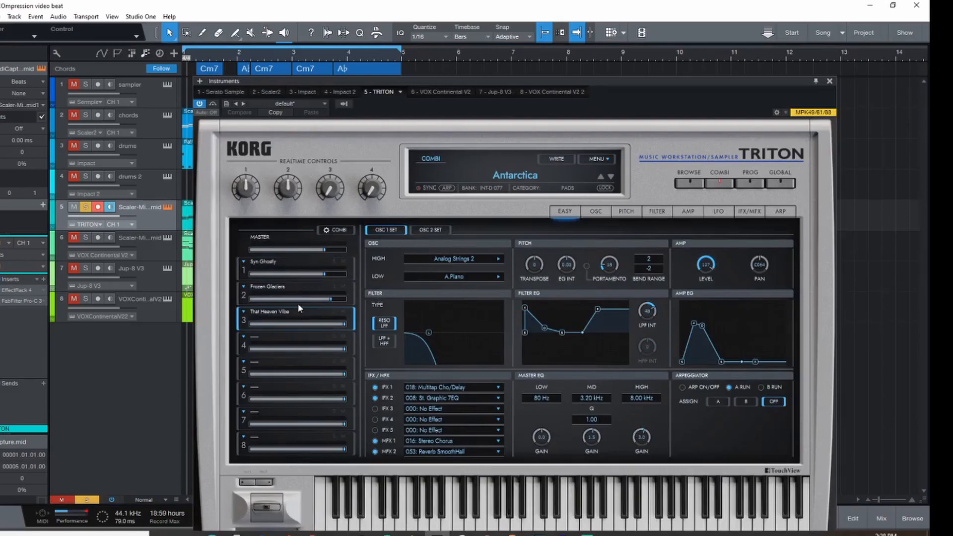
click(296, 286)
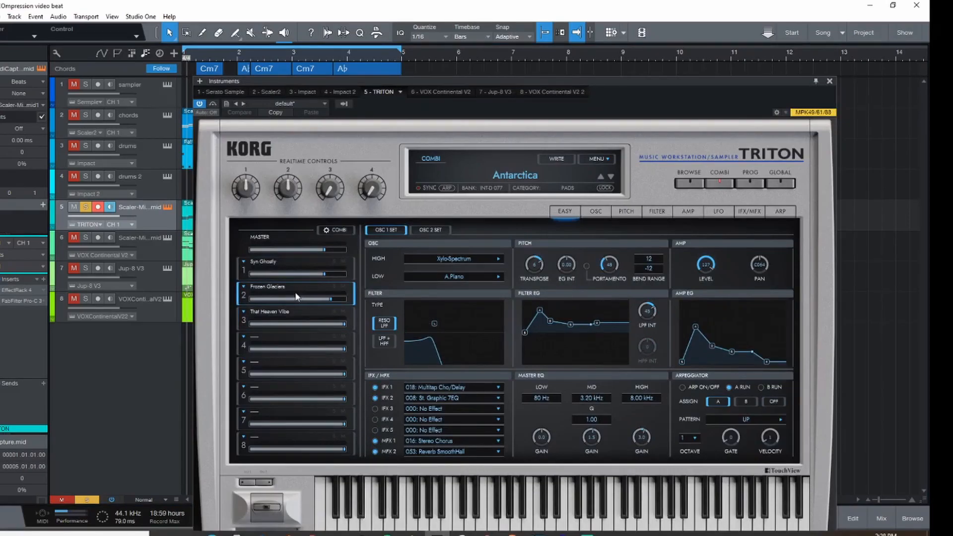
click(292, 264)
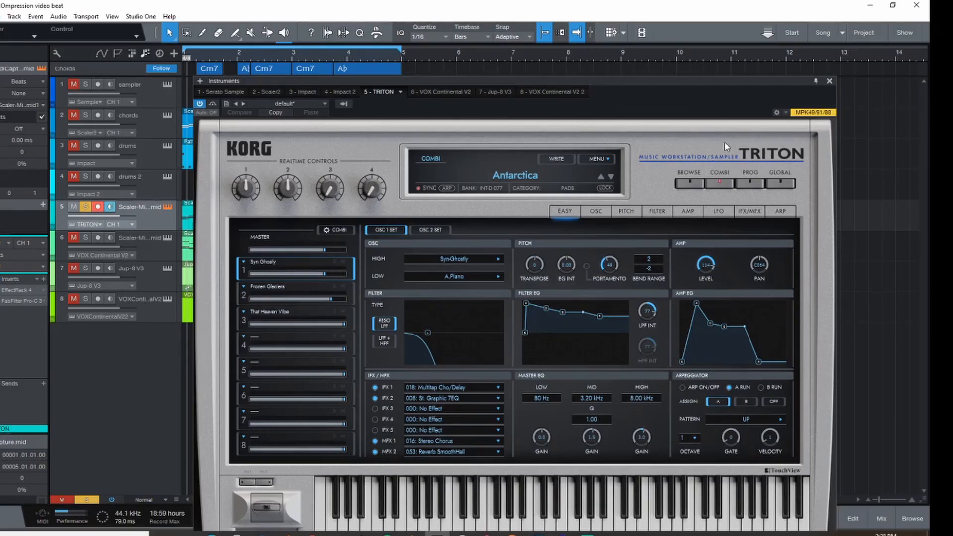
click(828, 81)
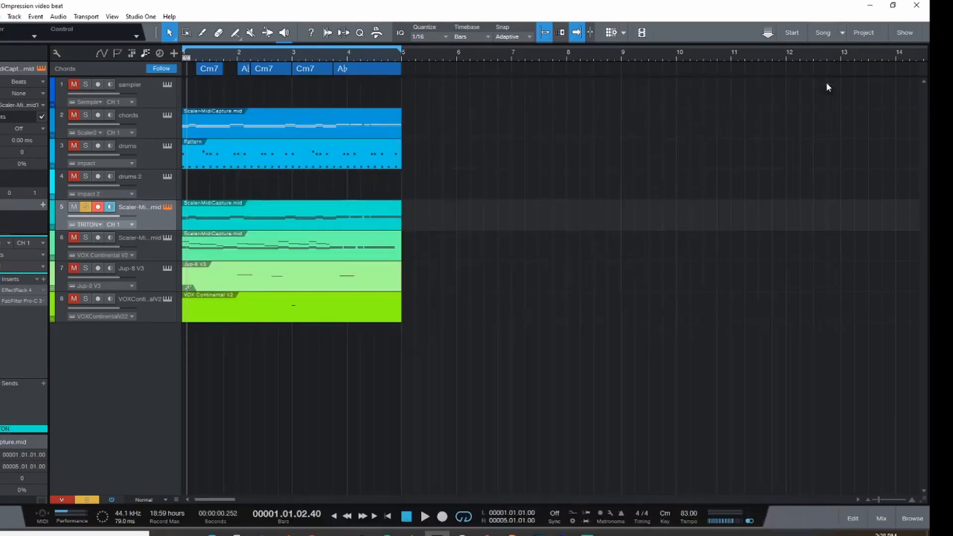
Solo the VOX Continental V2 track below TRITON and view its Cheap Combo instrument preset.
click(152, 242)
click(85, 237)
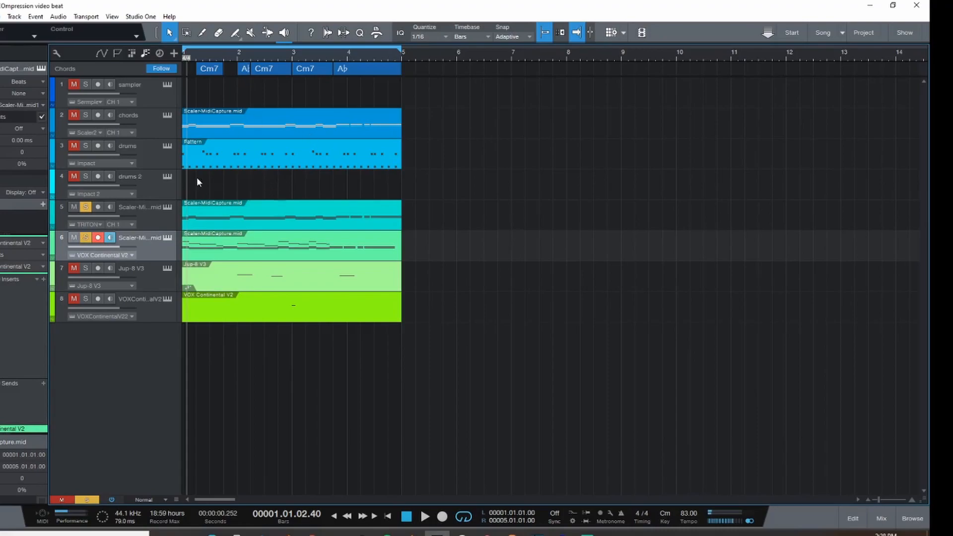
click(184, 59)
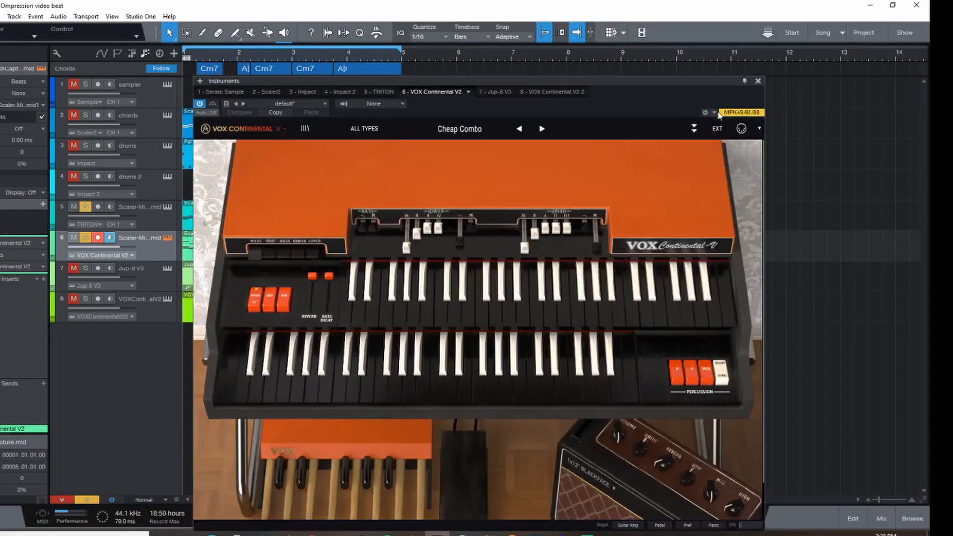
click(758, 82)
Play the soloed TRITON and VOX Continental V2 tracks together and view the VOX instrument during playback.
key(space)
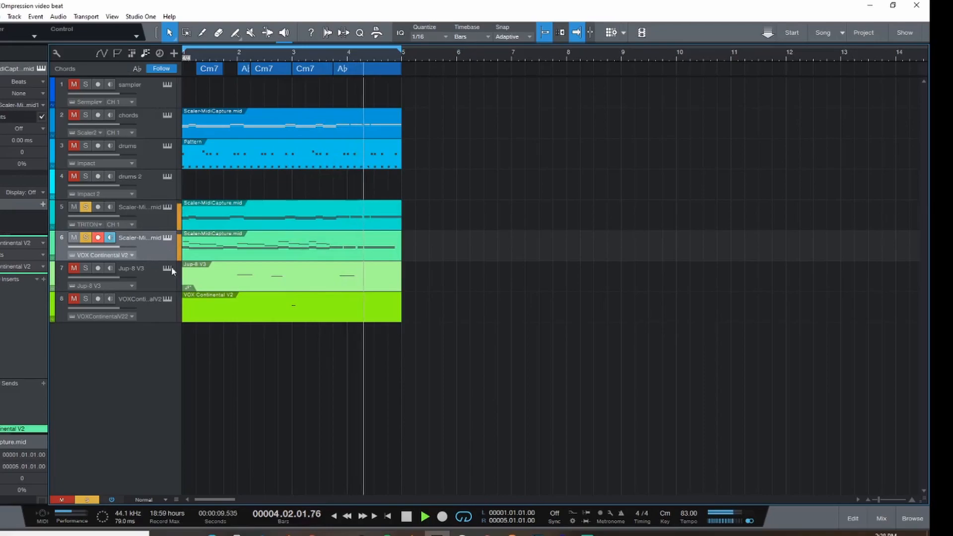
click(168, 237)
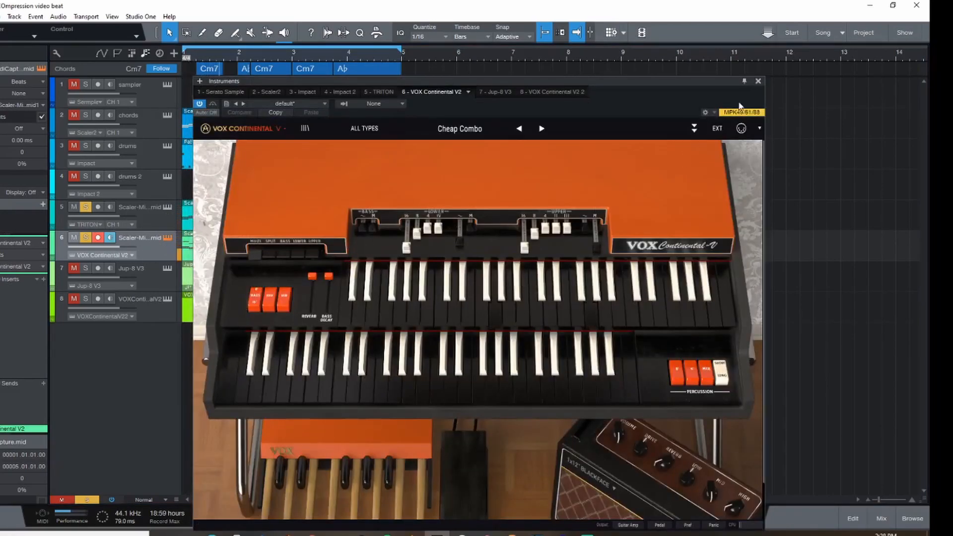
click(758, 81)
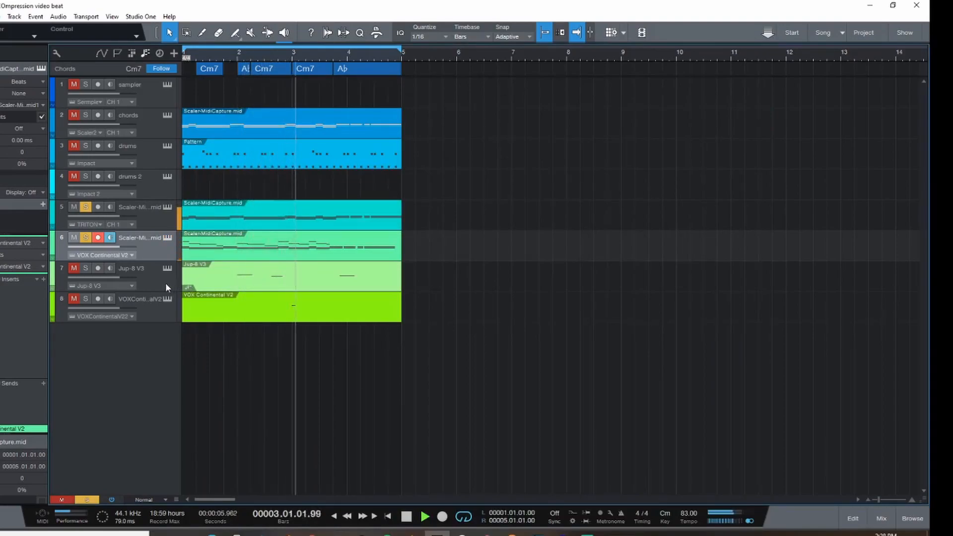
key(space)
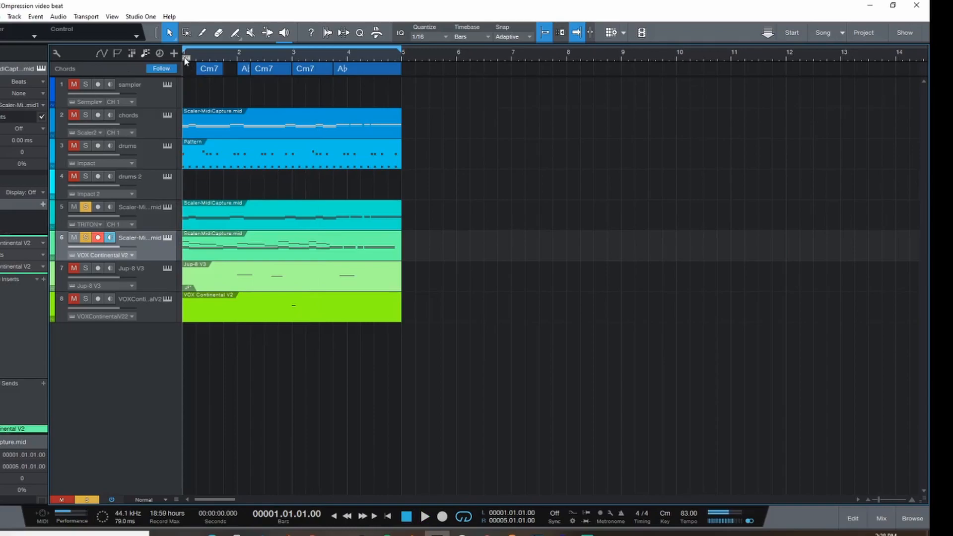
Solo the Jup-8 V3 track and play it with the other soloed tracks while viewing its Astral Voices preset.
click(86, 269)
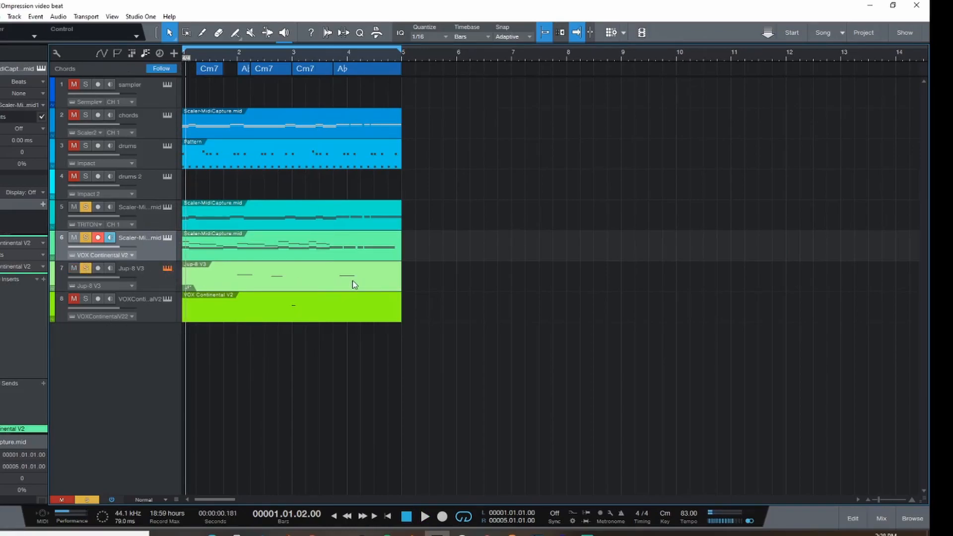
key(space)
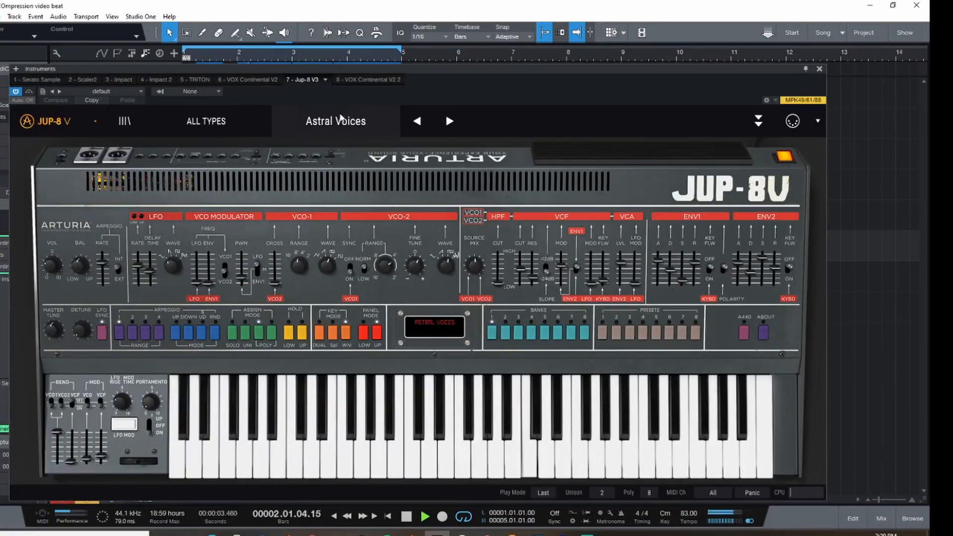
click(819, 68)
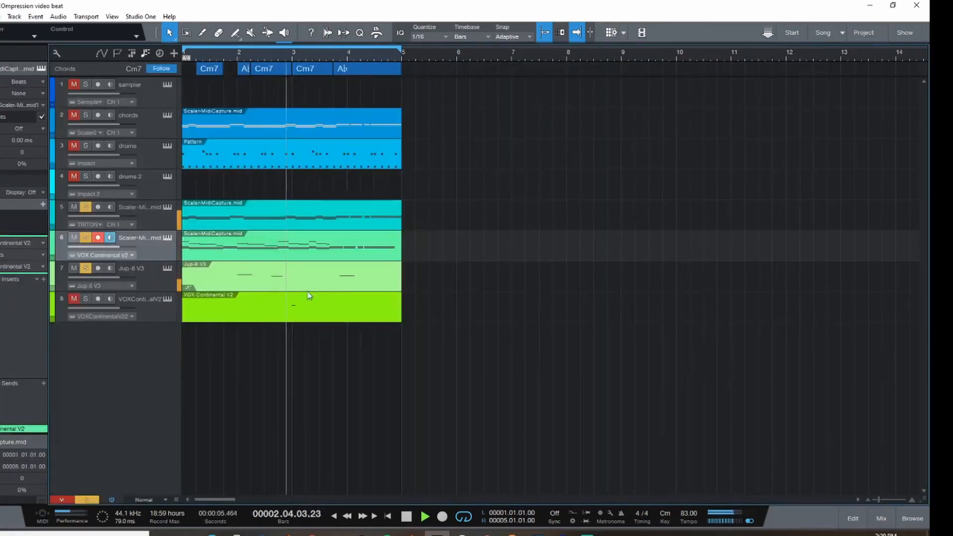
Move the last note of the Jup-8 V3 part earlier to start at 3.03.03.00 and listen to the loop.
double_click(324, 280)
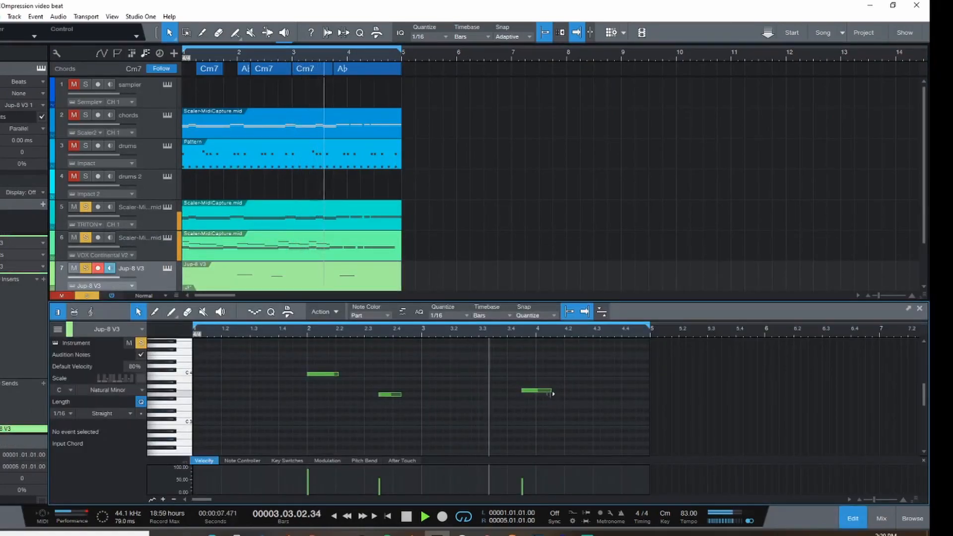
drag(534, 391, 506, 392)
click(476, 326)
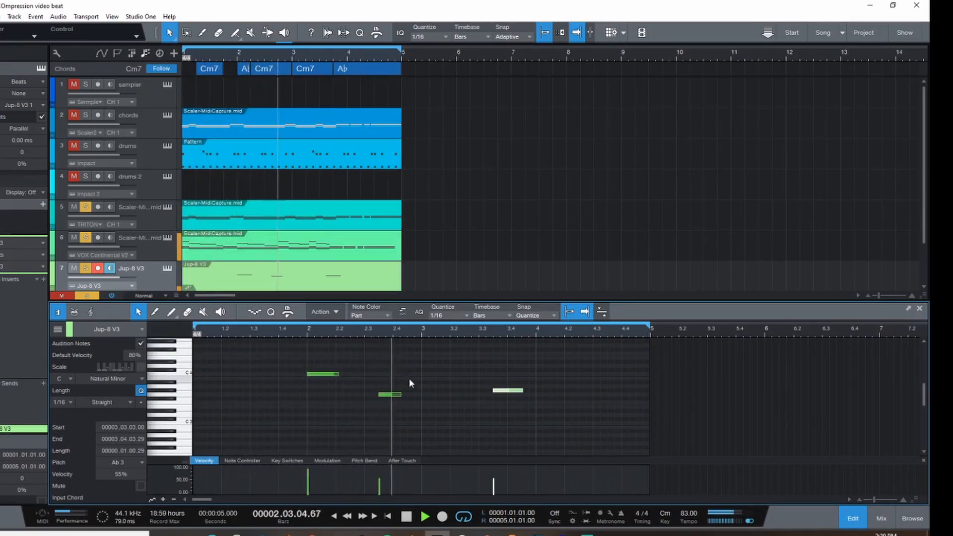
key(space)
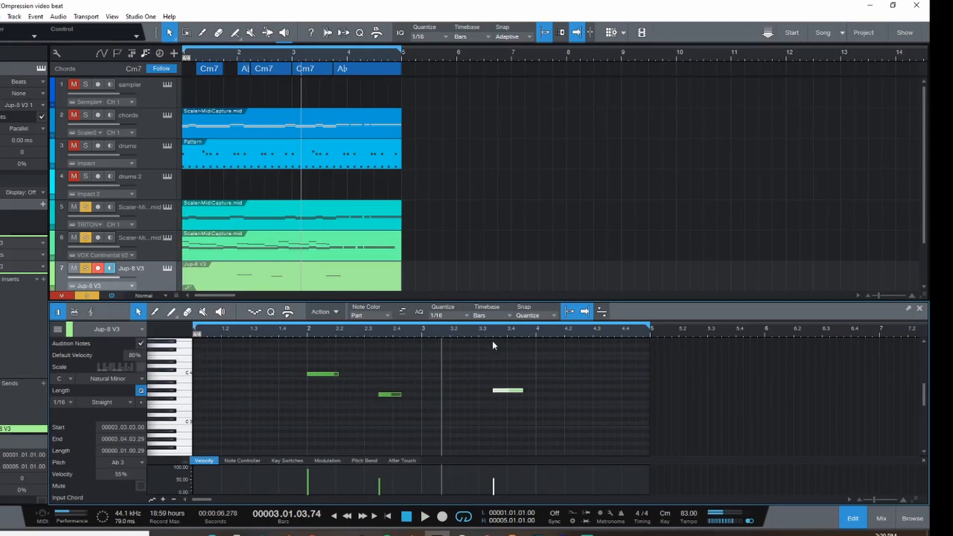
Solo the second VOX Continental V2 track, track 8, and view its Bird instrument preset.
scroll(283, 223, down, 2)
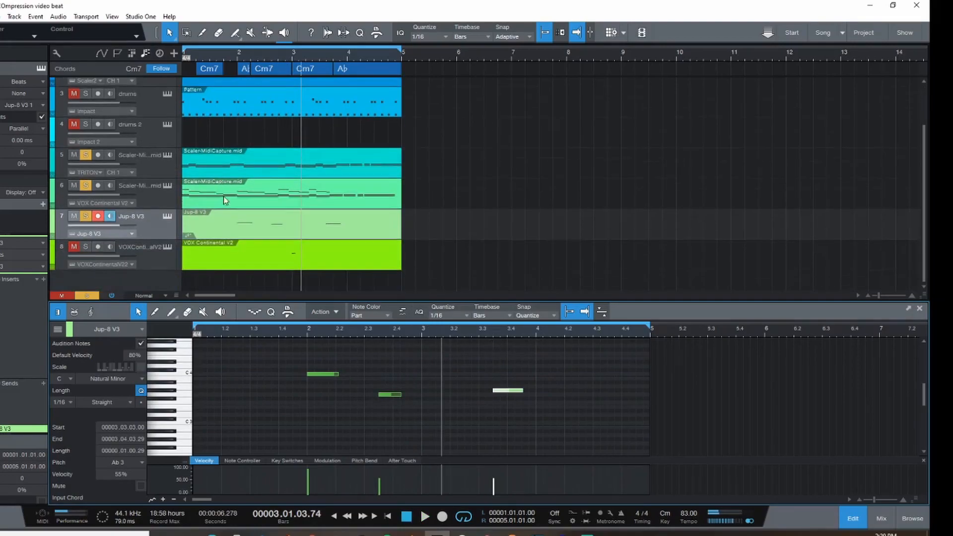
click(190, 255)
click(86, 248)
click(85, 247)
click(169, 247)
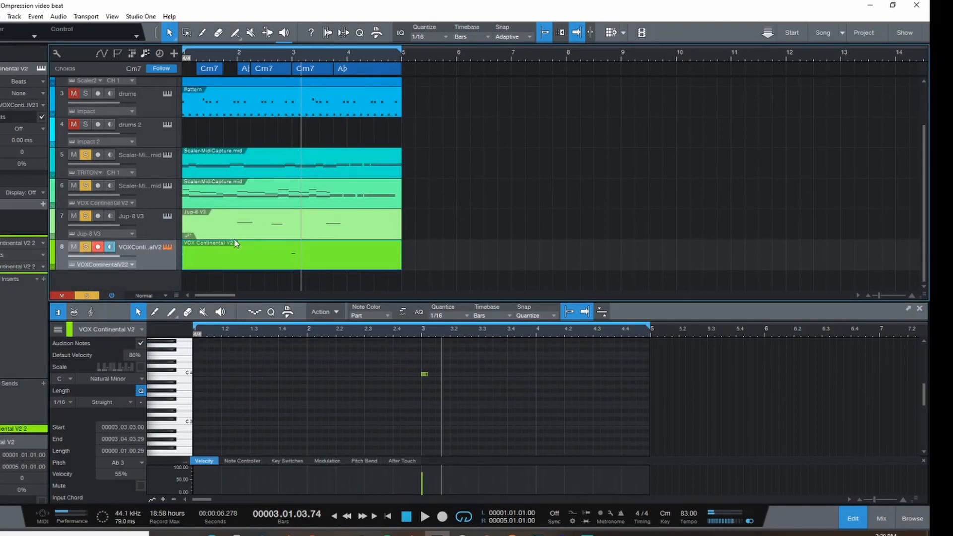
click(169, 247)
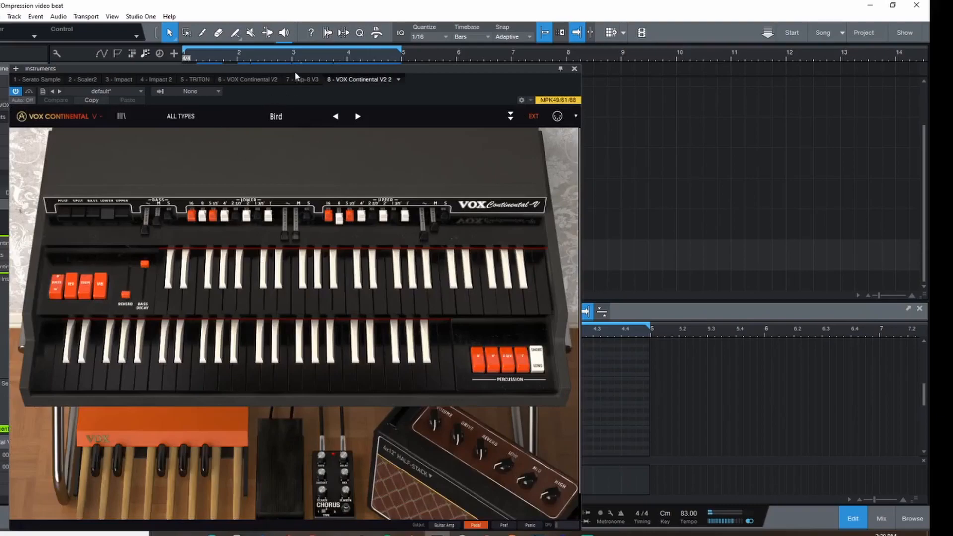
drag(297, 76, 515, 79)
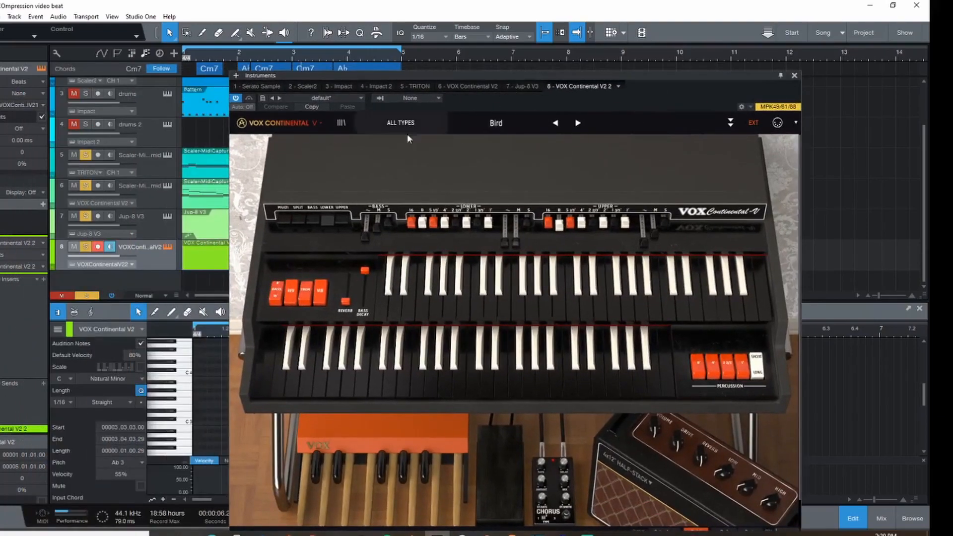
click(794, 75)
Play the soloed instrument tracks and inspect the single C 4 note at bar 3 of track 8.
key(space)
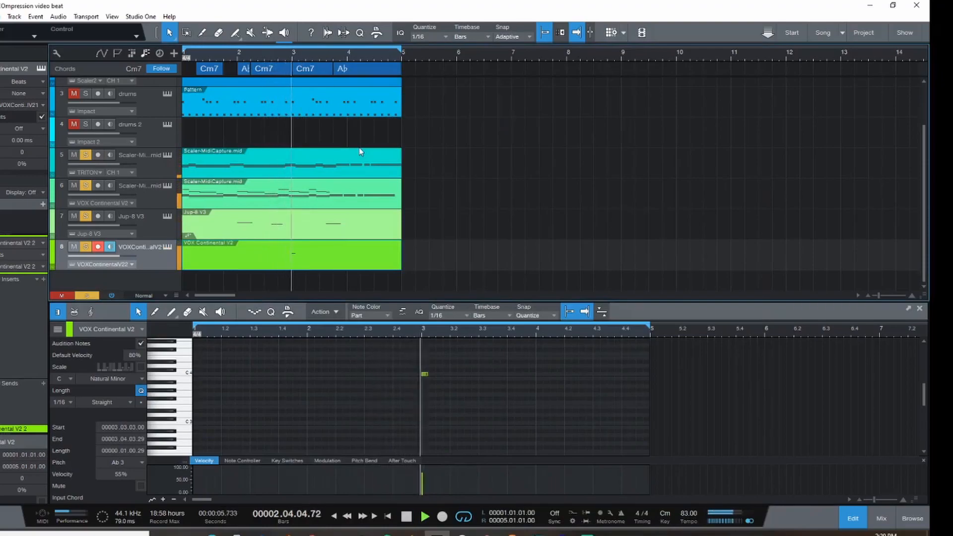
key(space)
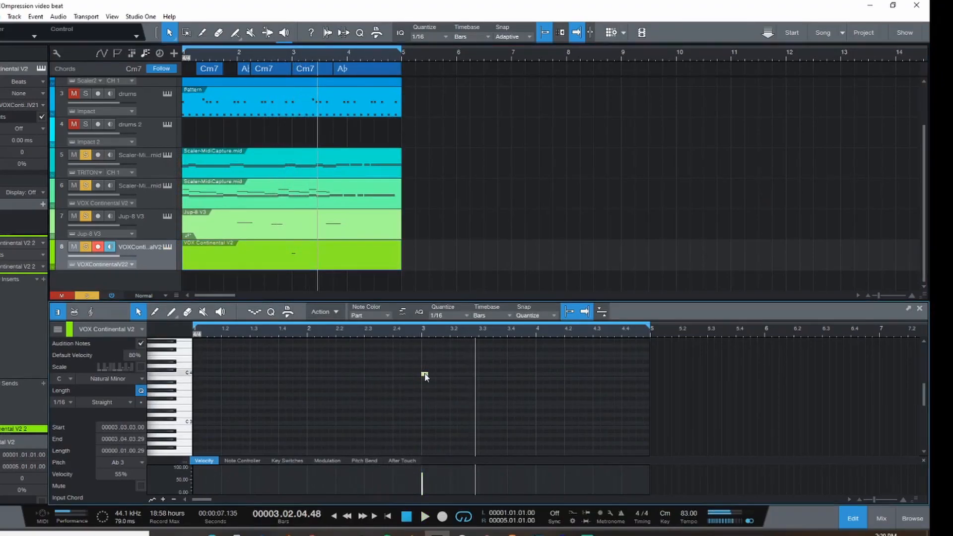
click(425, 383)
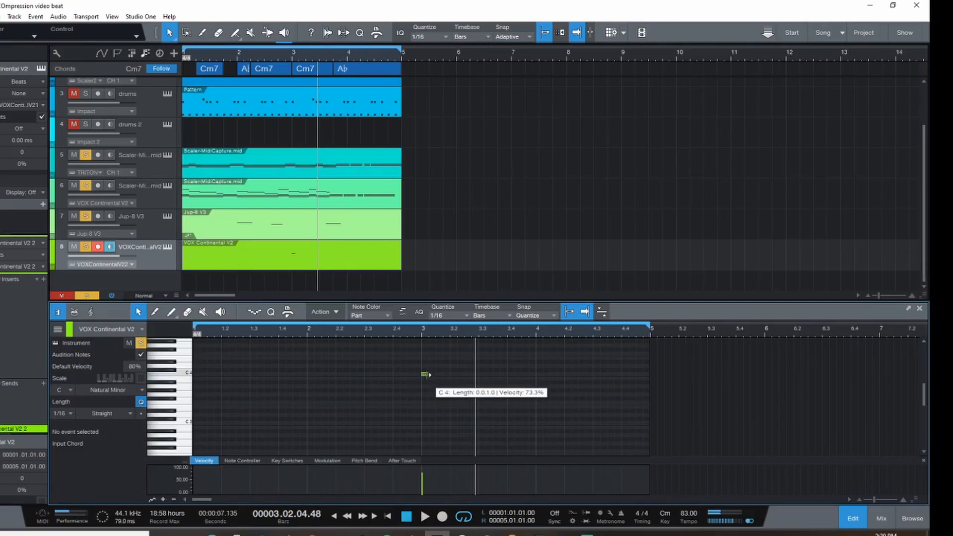
click(427, 374)
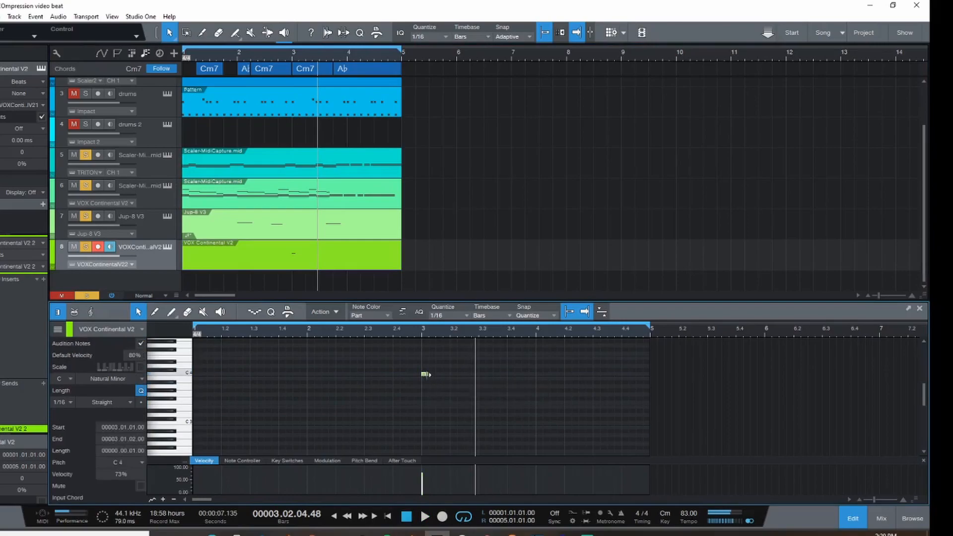
Replay the four soloed instrument tracks from the start of the song.
double_click(184, 60)
click(499, 235)
key(space)
click(186, 54)
key(space)
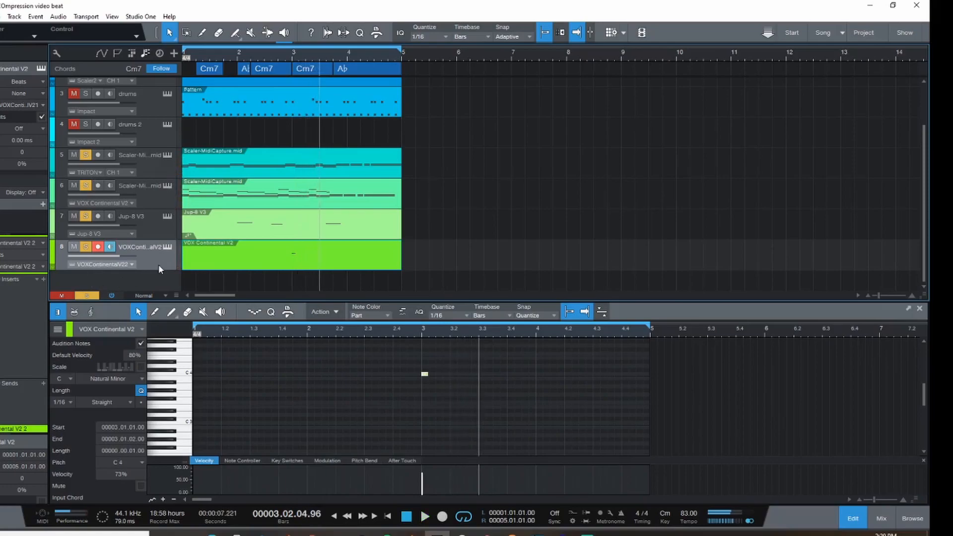
Show the mixer console and play the soloed instrument tracks from the start of the loop.
key(F3)
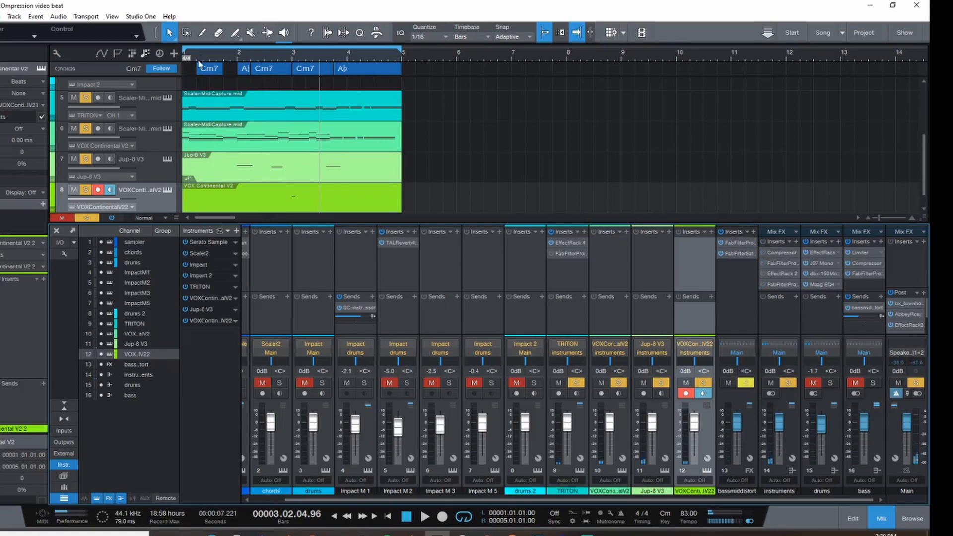
key(space)
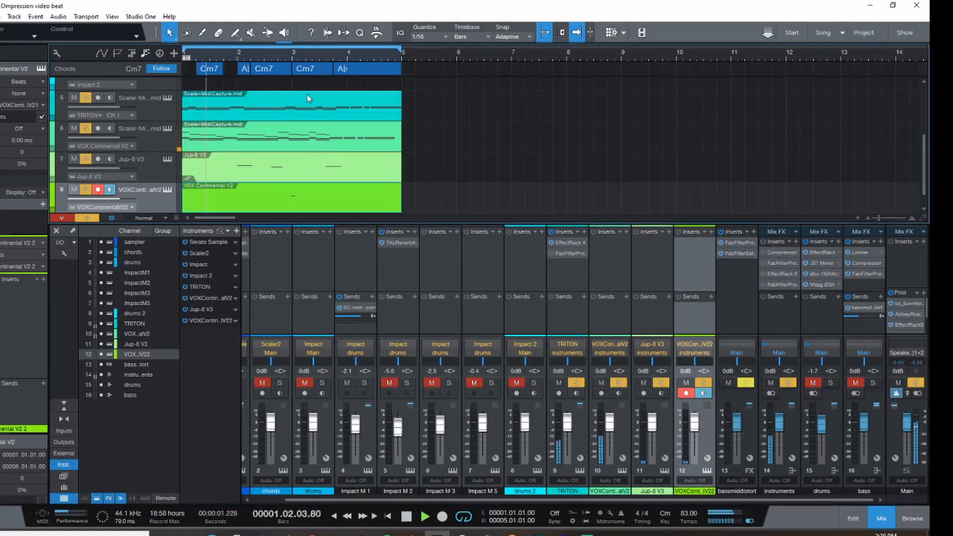
Replay the four soloed instrument tracks from the start of the song and stop playback.
key(space)
click(184, 59)
key(space)
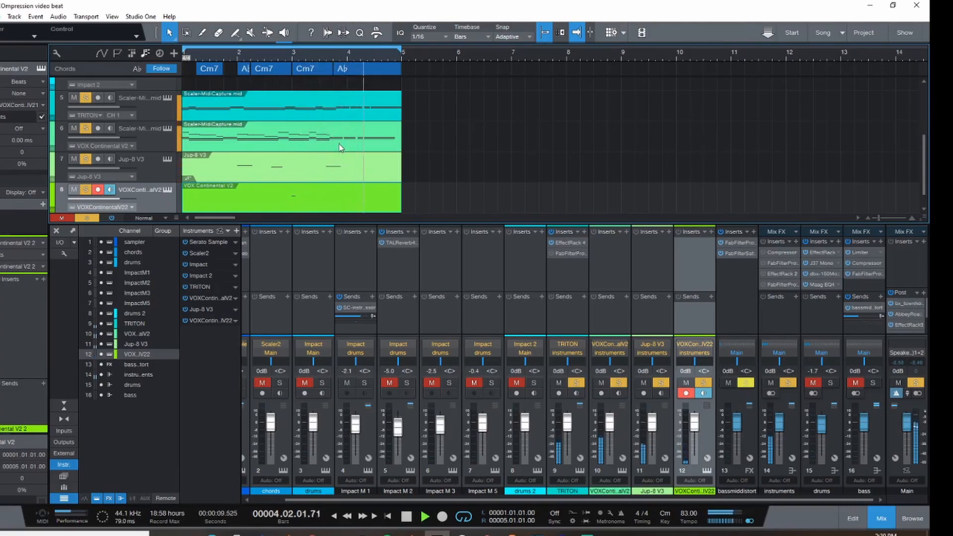
key(space)
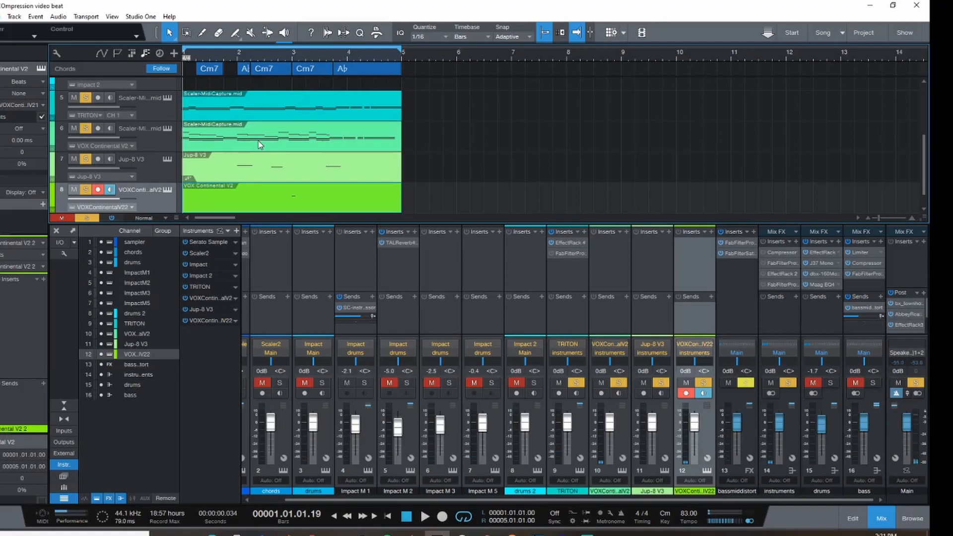
Select instrument tracks 5 to 8 together and assign their channel output to the instruments bus.
click(144, 109)
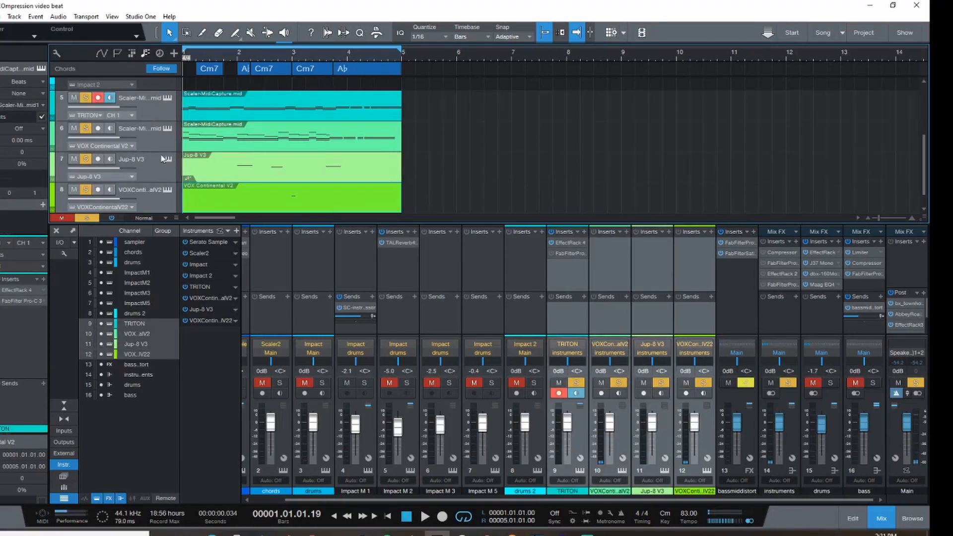
scroll(158, 153, down, 2)
scroll(159, 153, up, 1)
scroll(159, 153, down, 1)
scroll(159, 153, up, 1)
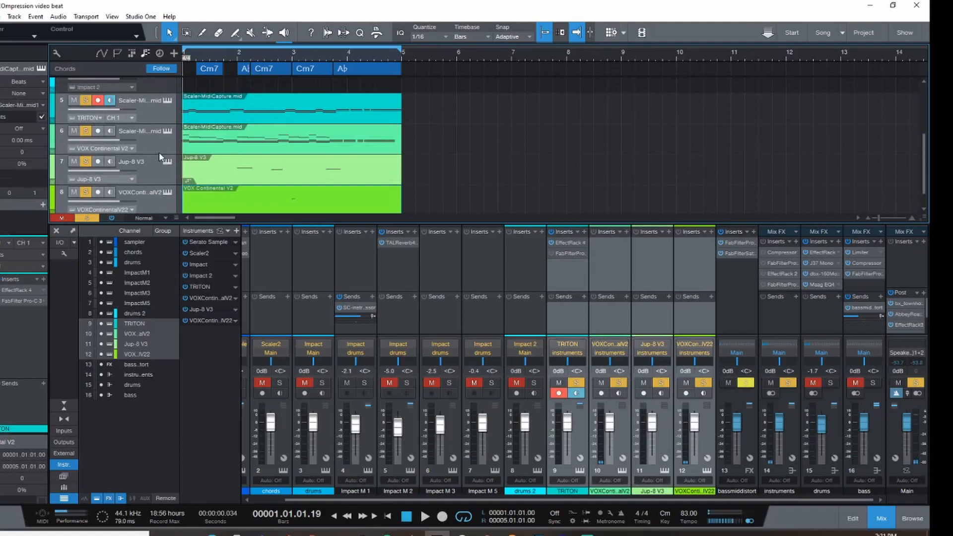
click(567, 356)
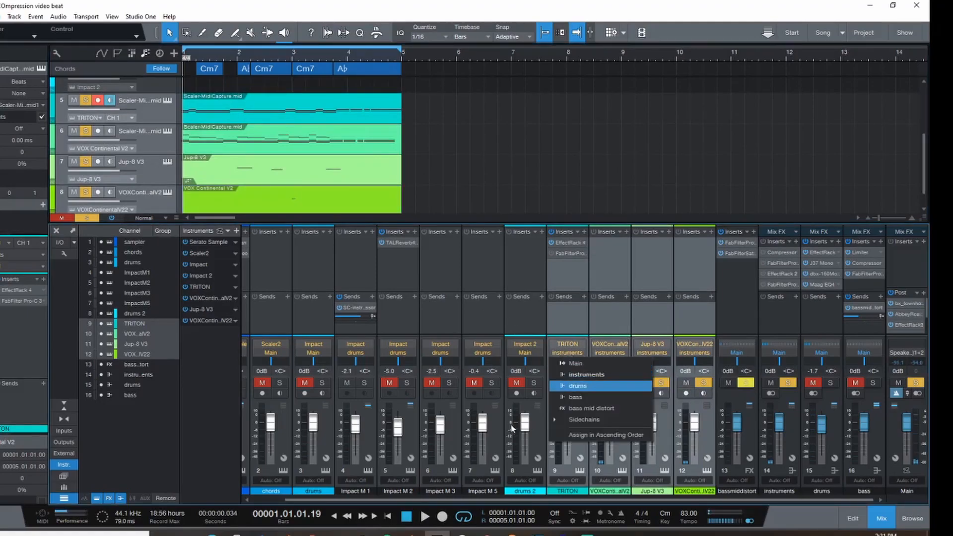
click(593, 375)
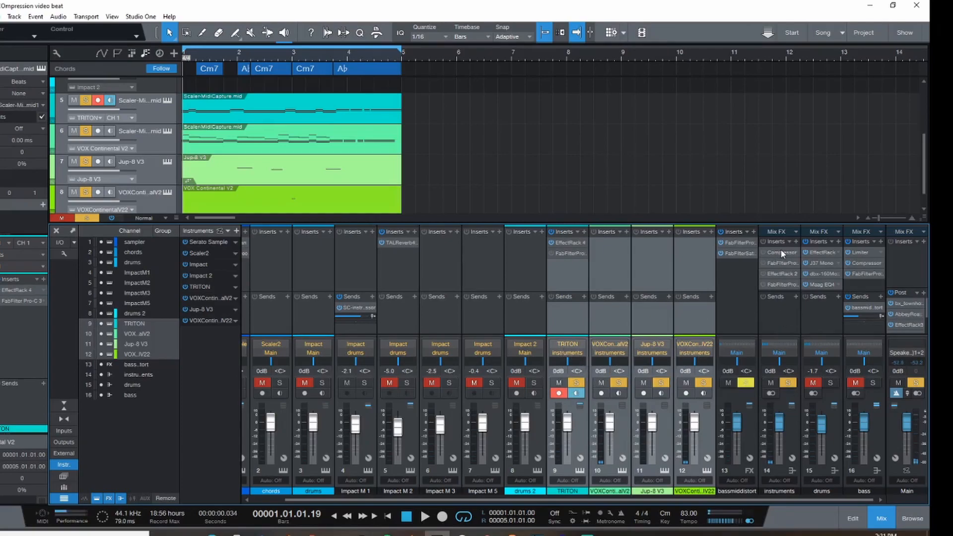
Turn on and open the Compressor on the instruments bus, and solo the Impact M 1 channel.
mouse_move(765, 224)
mouse_down()
mouse_move(766, 195)
mouse_move(764, 227)
mouse_up()
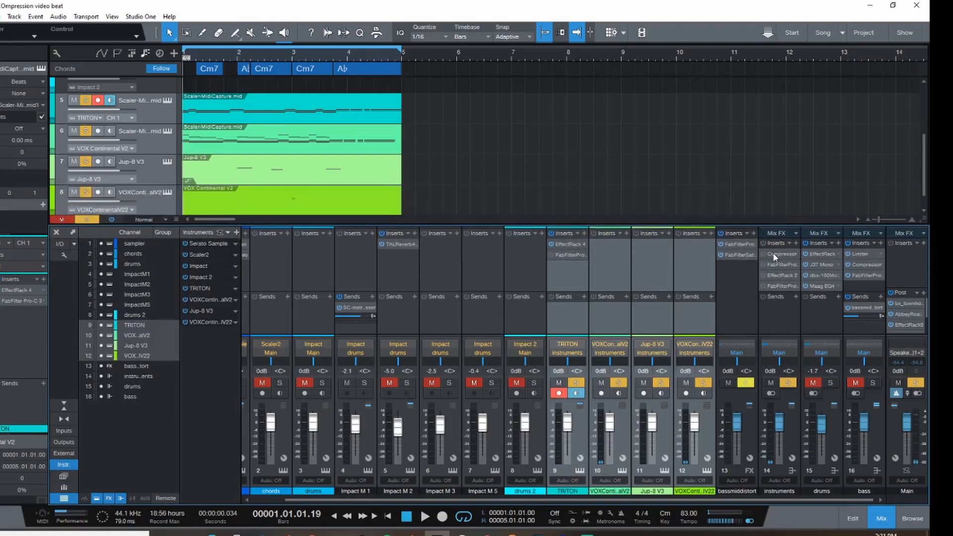
click(786, 255)
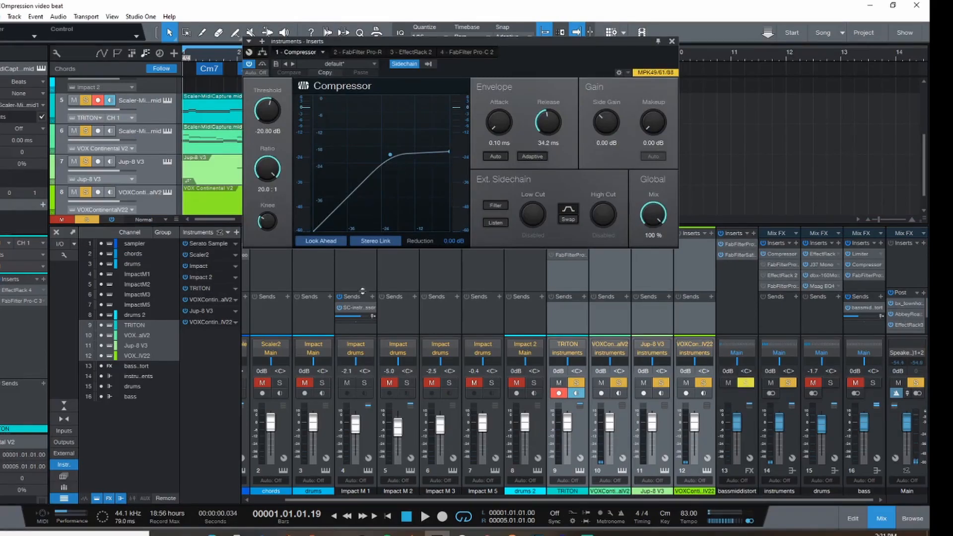
click(364, 418)
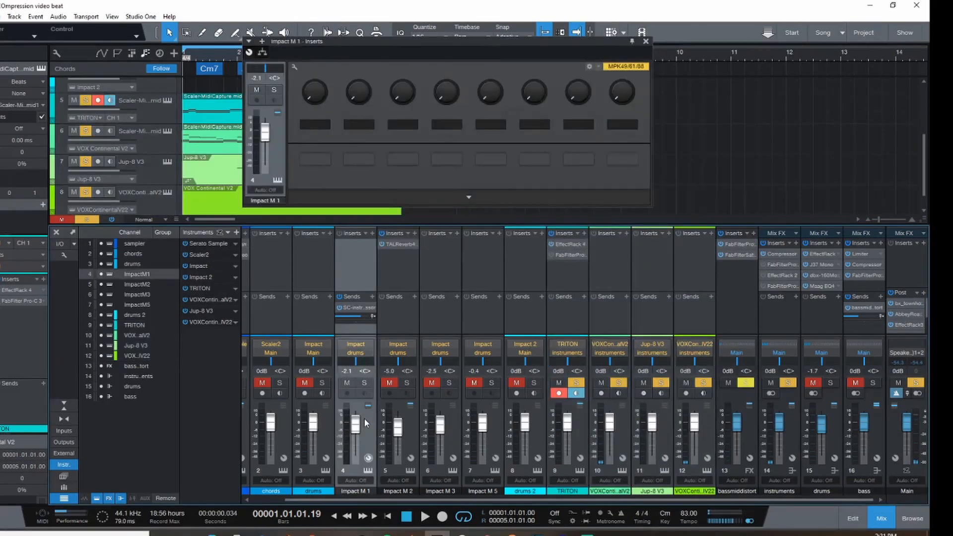
click(351, 385)
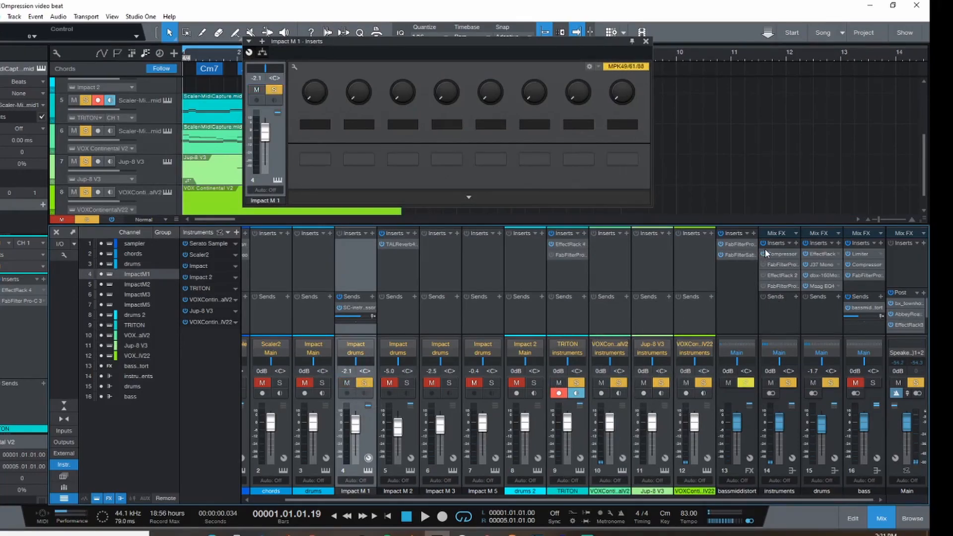
Play the loop while switching Impact M 1's solo off and on to compare the instruments with and without it.
key(space)
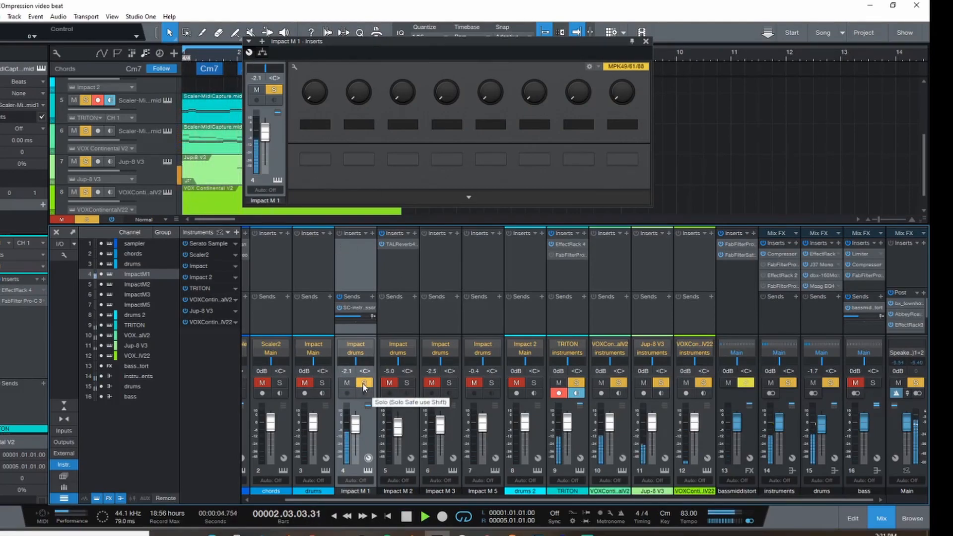
click(364, 383)
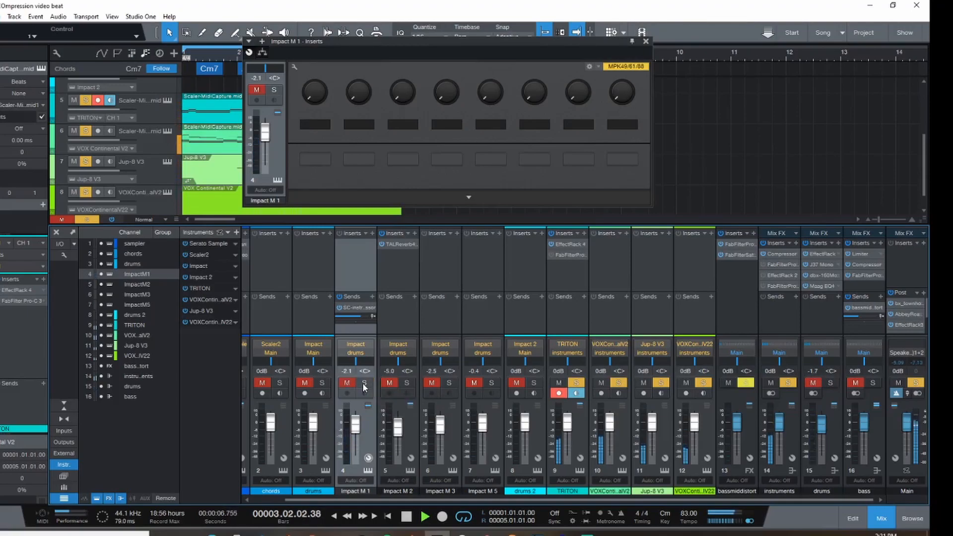
click(364, 383)
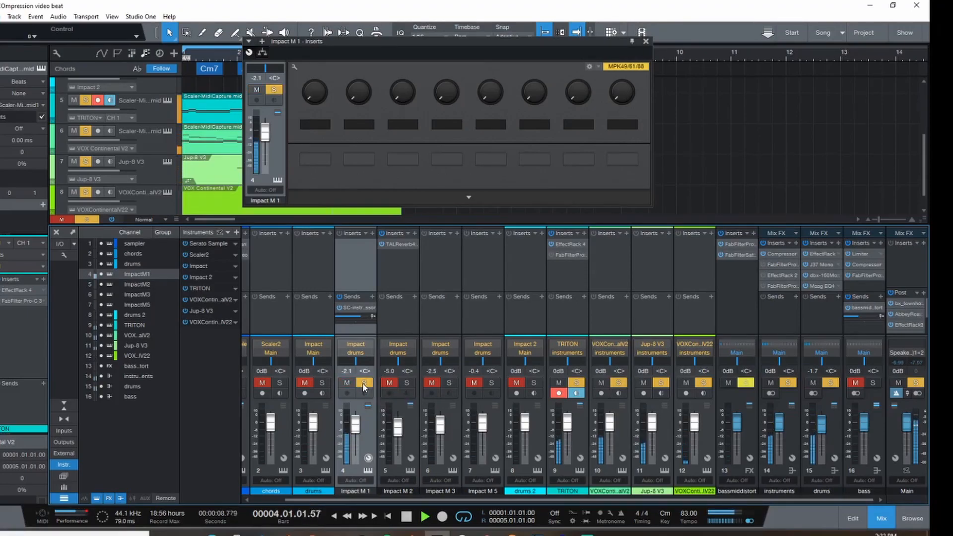
click(363, 387)
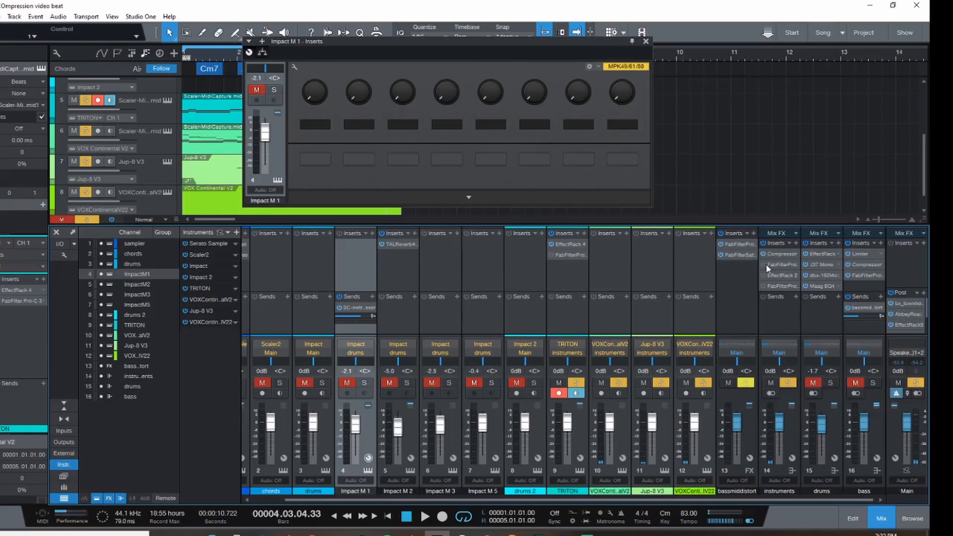
Turn on and view FabFilter Pro-R on the instruments bus, view its EffectRack 2 insert, and close both.
double_click(779, 265)
drag(621, 42, 641, 104)
click(690, 104)
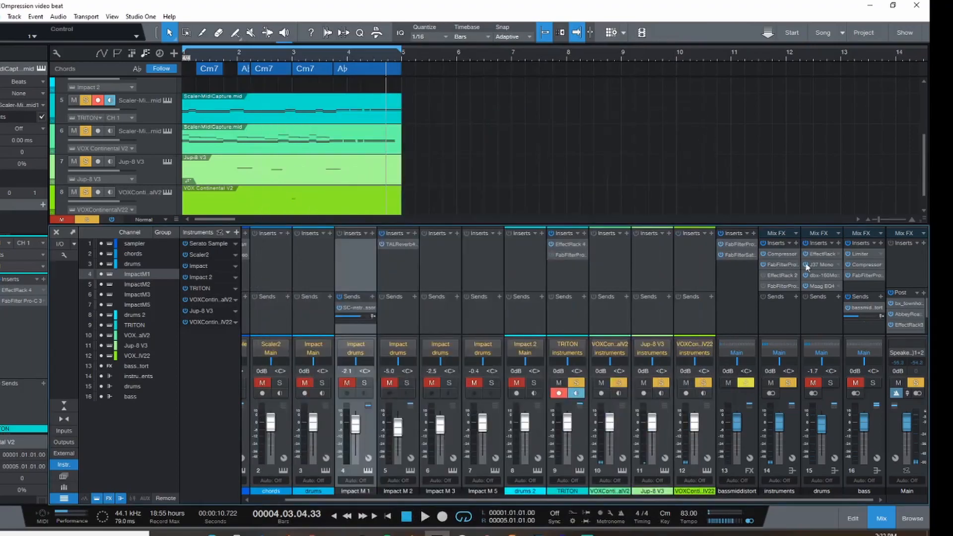
double_click(779, 275)
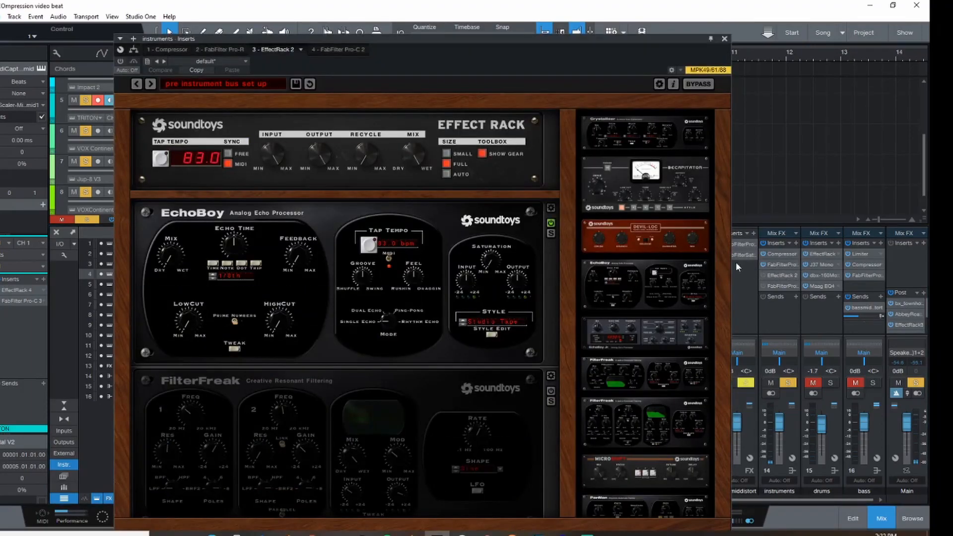
click(724, 38)
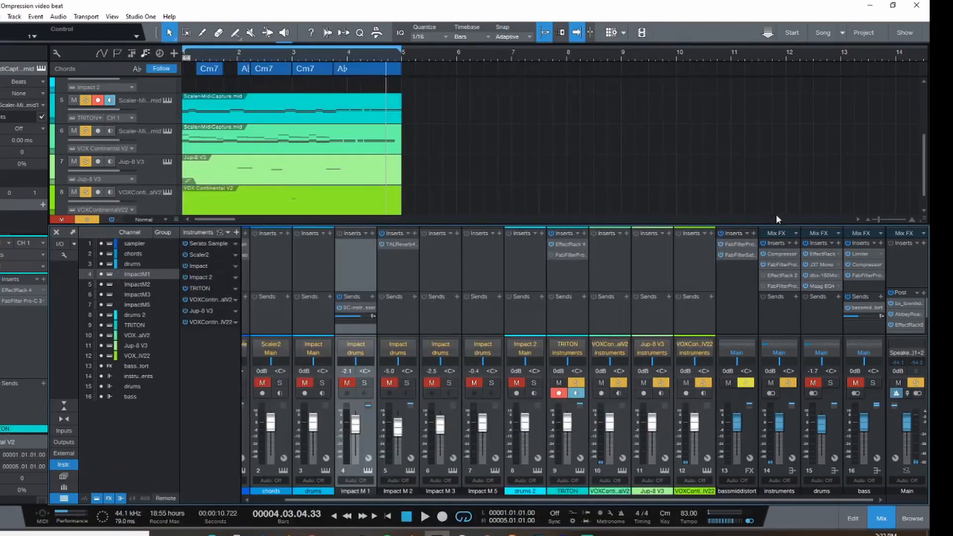
Open FabFilter Pro-C 2 on the instruments bus, set its interface size to Large, and reposition its window over the arrangement.
click(782, 287)
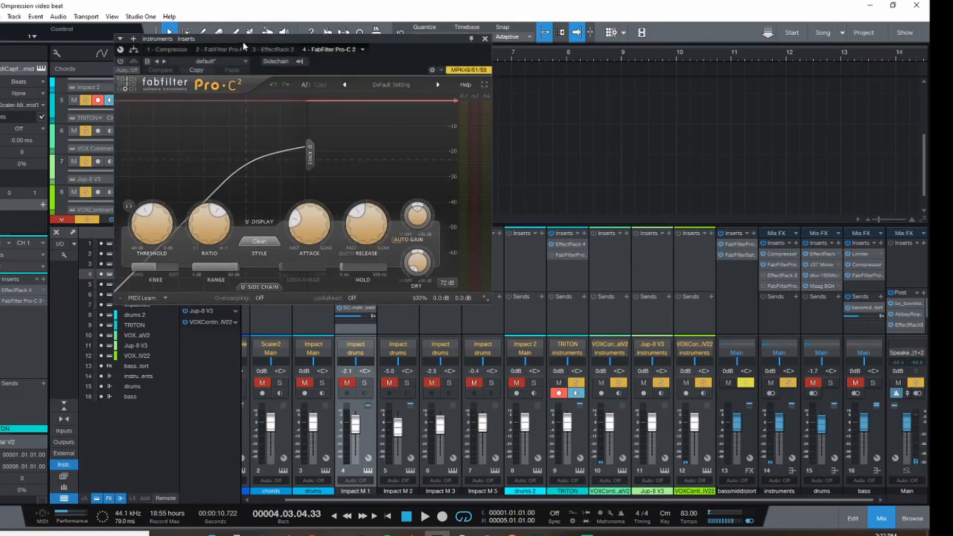
drag(239, 42, 276, 59)
click(522, 314)
click(556, 356)
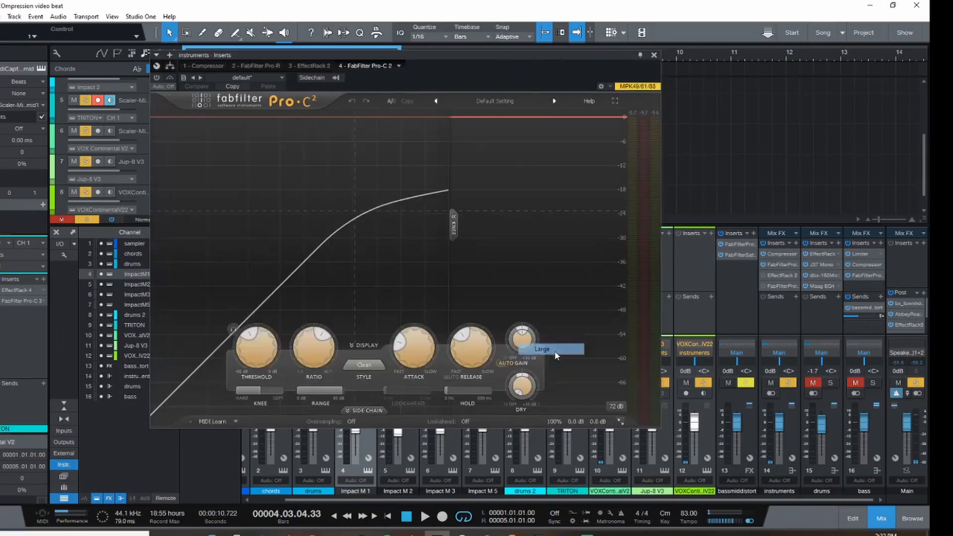
drag(427, 59, 534, 120)
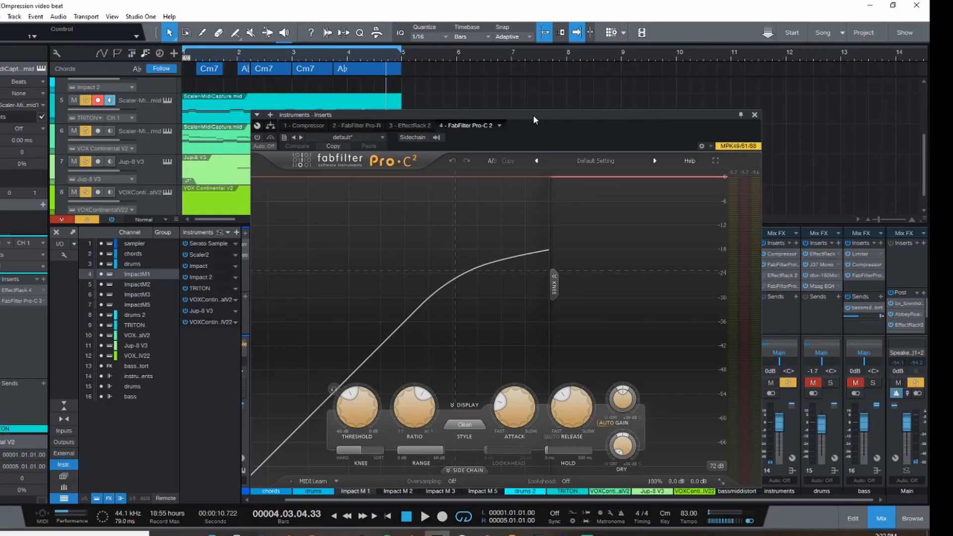
drag(532, 114, 437, 82)
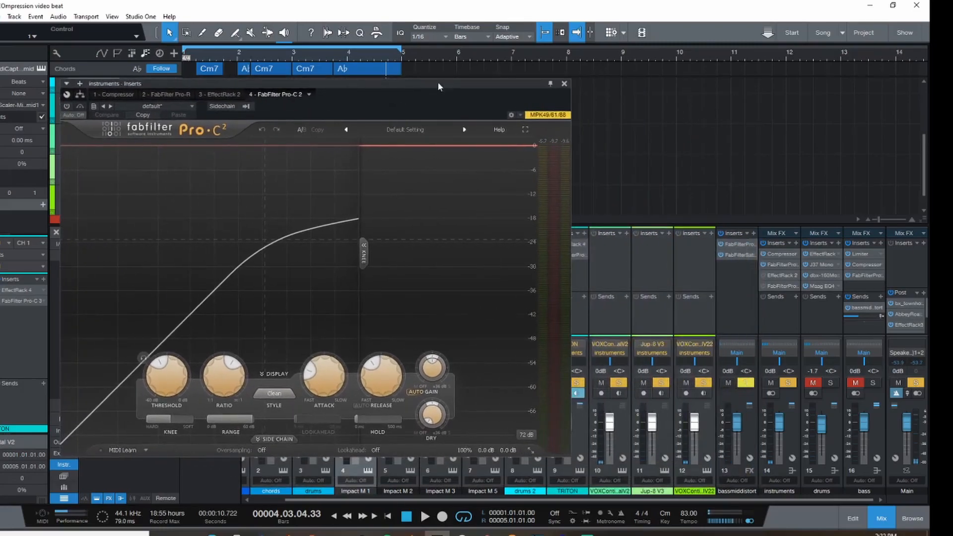
Open the instruments bus's Compressor and place it beside FabFilter Pro-C 2 for comparison.
click(779, 254)
click(779, 254)
click(776, 254)
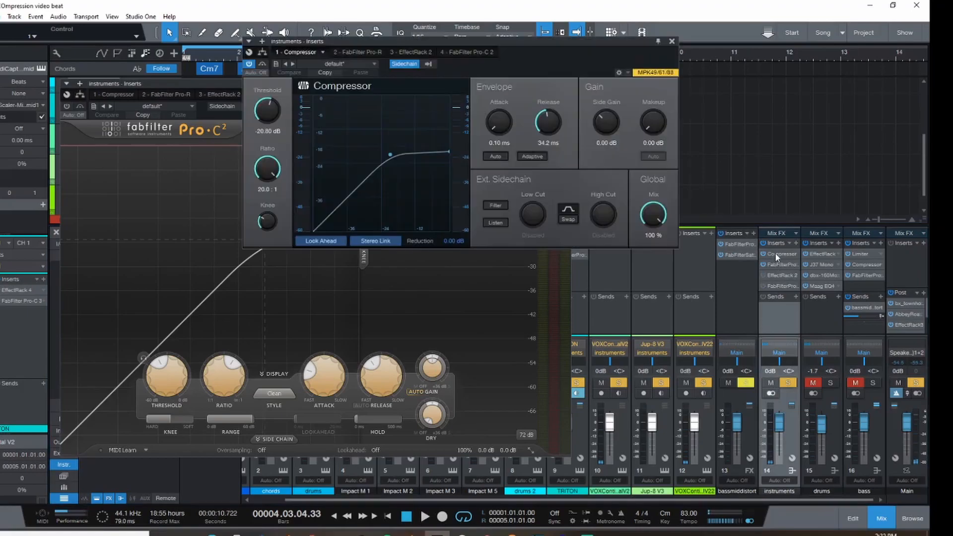
drag(511, 61, 769, 133)
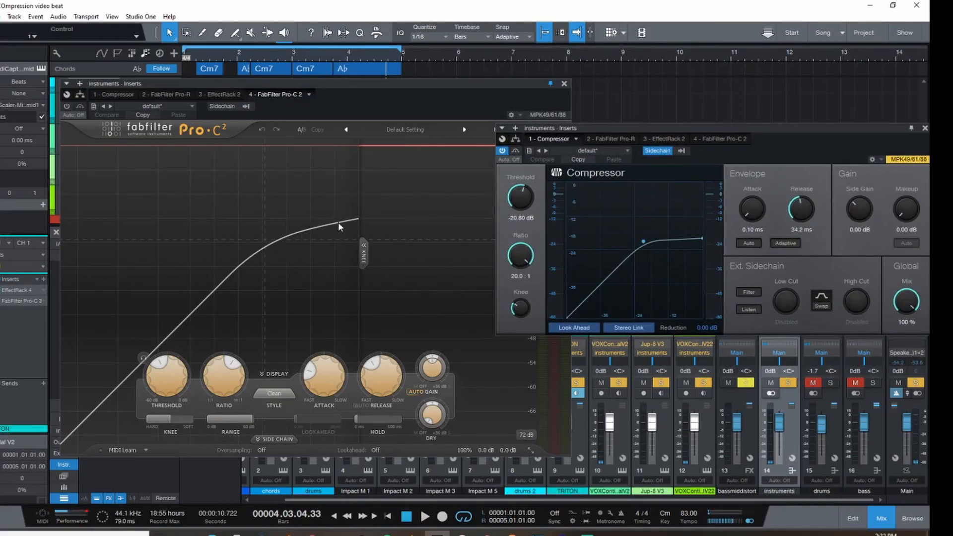
Lower and raise Pro-C 2's ratio to demonstrate how it bends the compression curve.
mouse_move(220, 382)
mouse_down()
mouse_move(209, 440)
mouse_move(243, 323)
mouse_move(232, 308)
mouse_move(222, 374)
mouse_up()
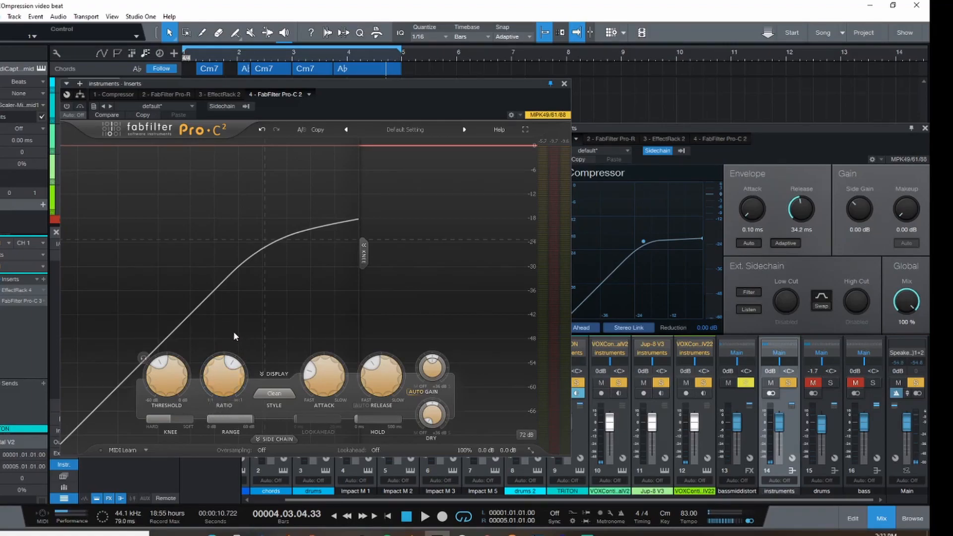
drag(224, 365, 228, 397)
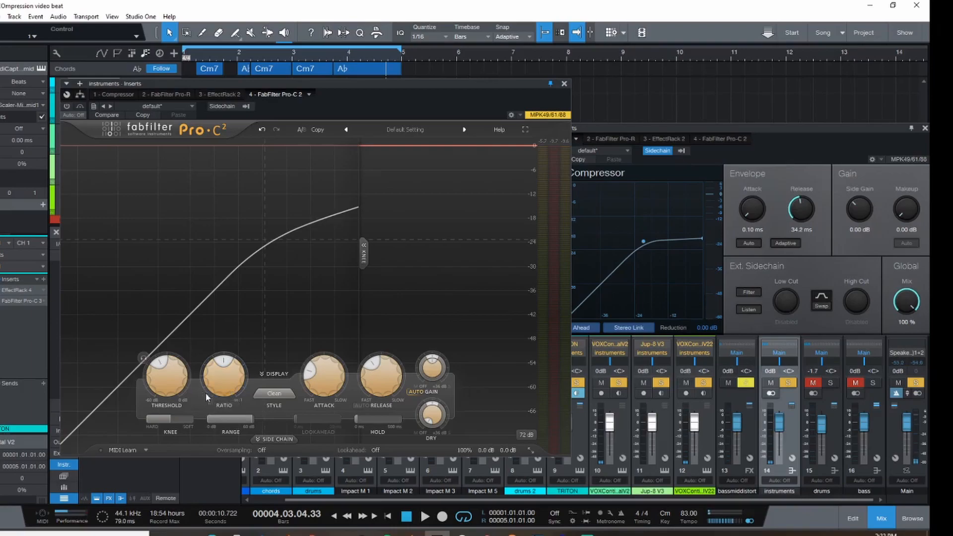
drag(207, 390, 216, 361)
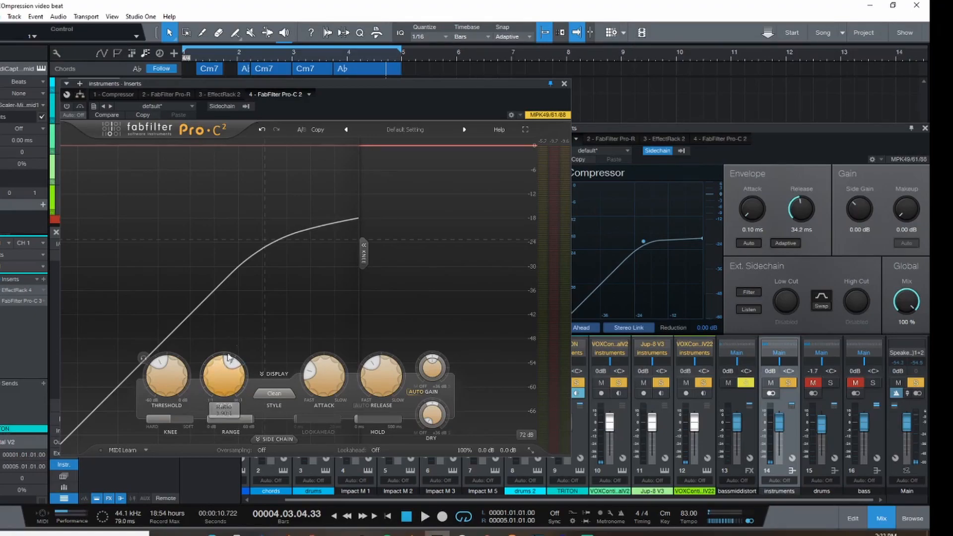
Close the Compressor window, turn on FabFilter Pro-C 2 on the instruments bus, and move its window clear of the tracks.
drag(775, 130, 622, 144)
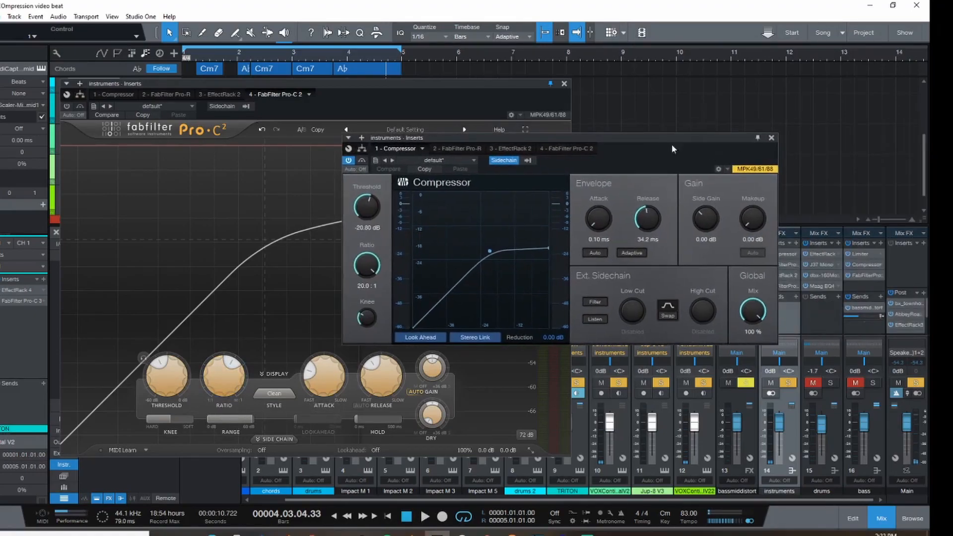
click(772, 138)
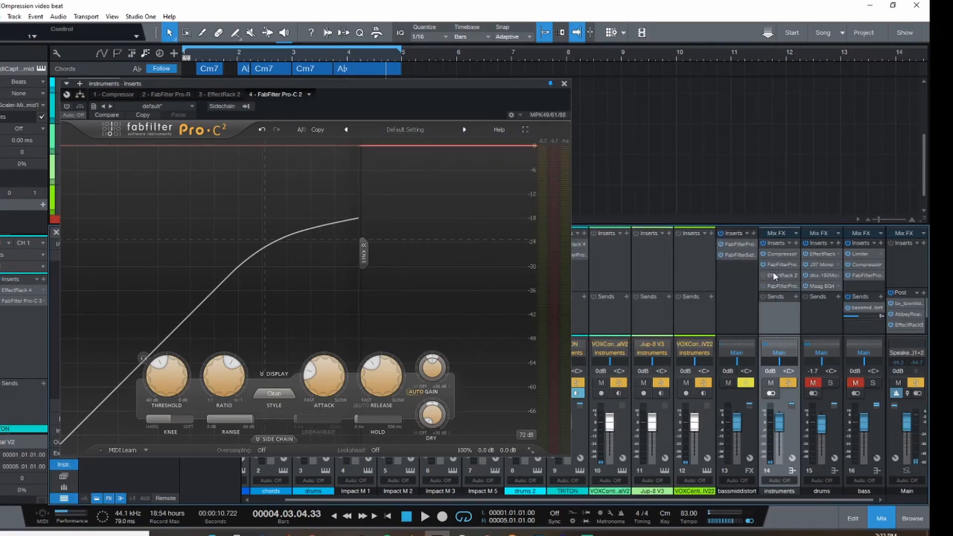
click(764, 287)
drag(611, 93, 696, 88)
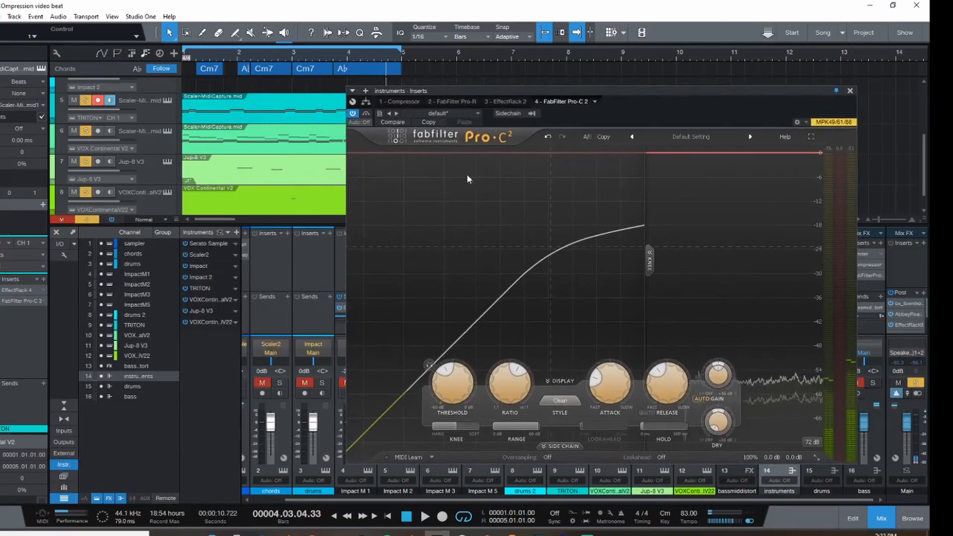
Play the instruments from the start and raise Pro-C 2's threshold to -18.58 dB.
click(187, 62)
key(space)
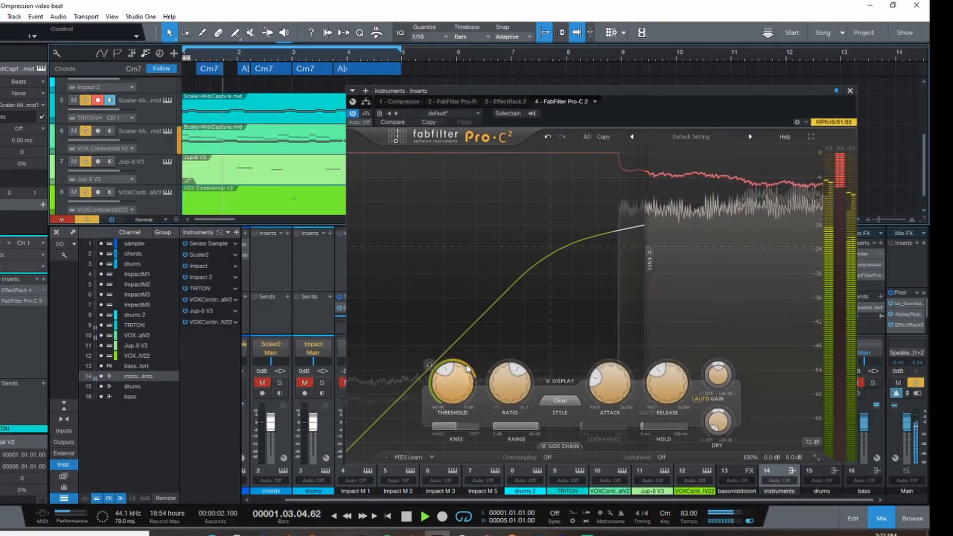
drag(460, 385, 458, 368)
key(space)
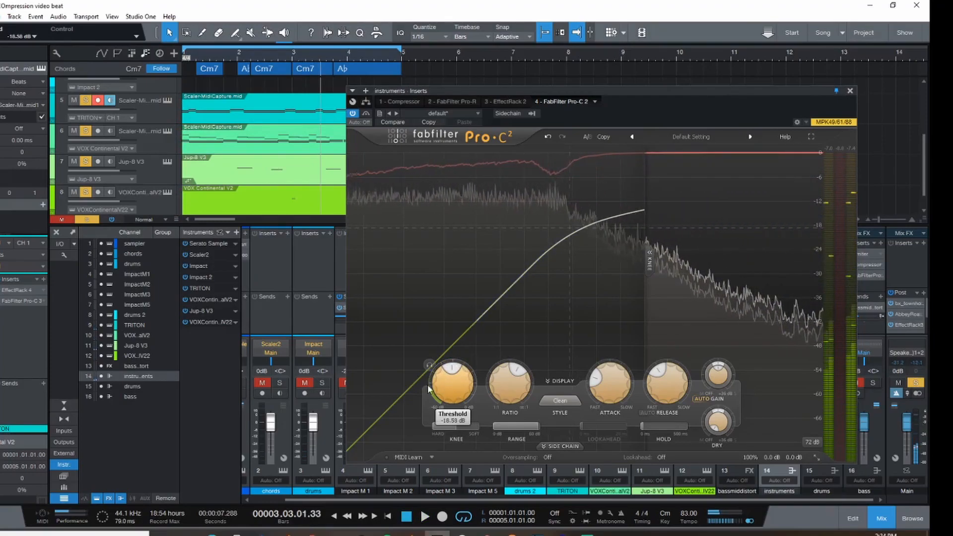
Turn on Audition Triggering in Pro-C 2 and adjust the threshold while playing the instruments from the start.
click(427, 367)
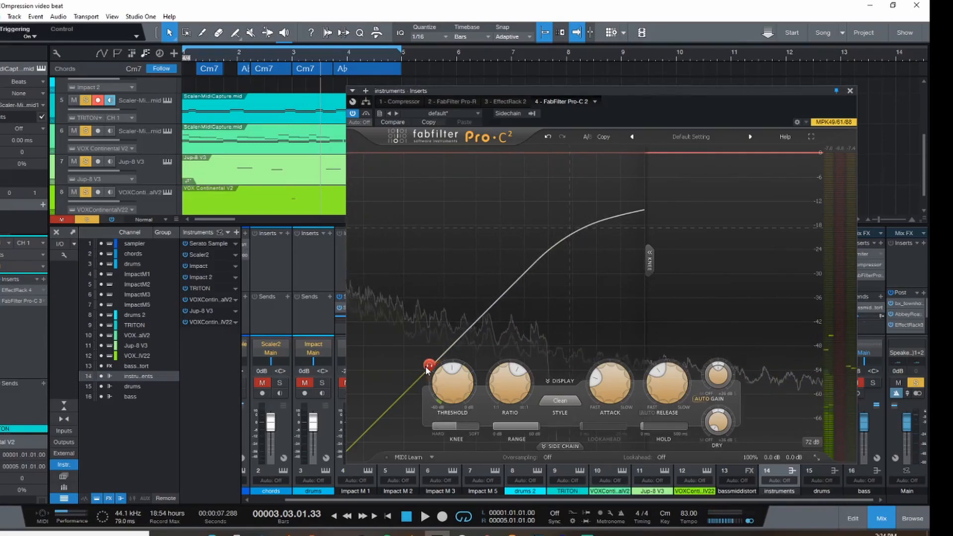
mouse_move(451, 384)
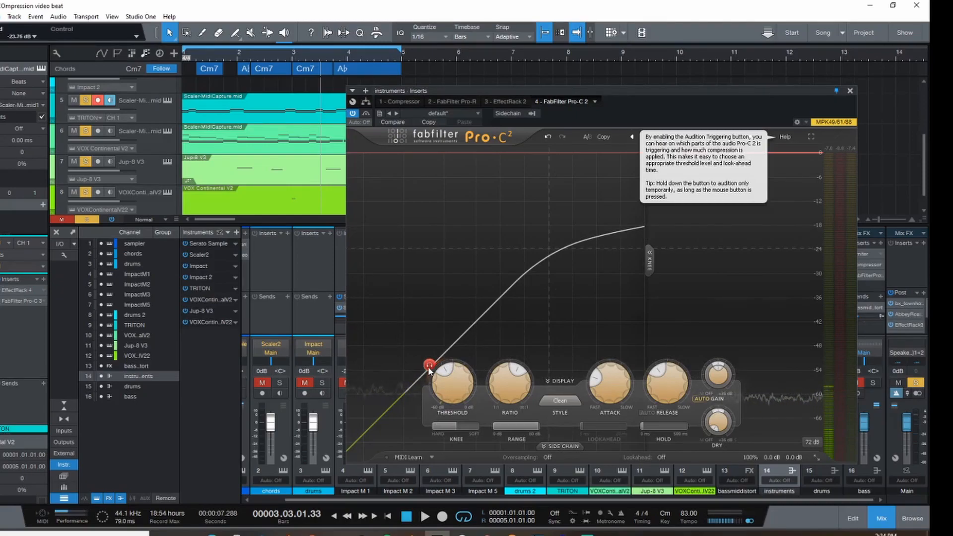
click(186, 59)
key(space)
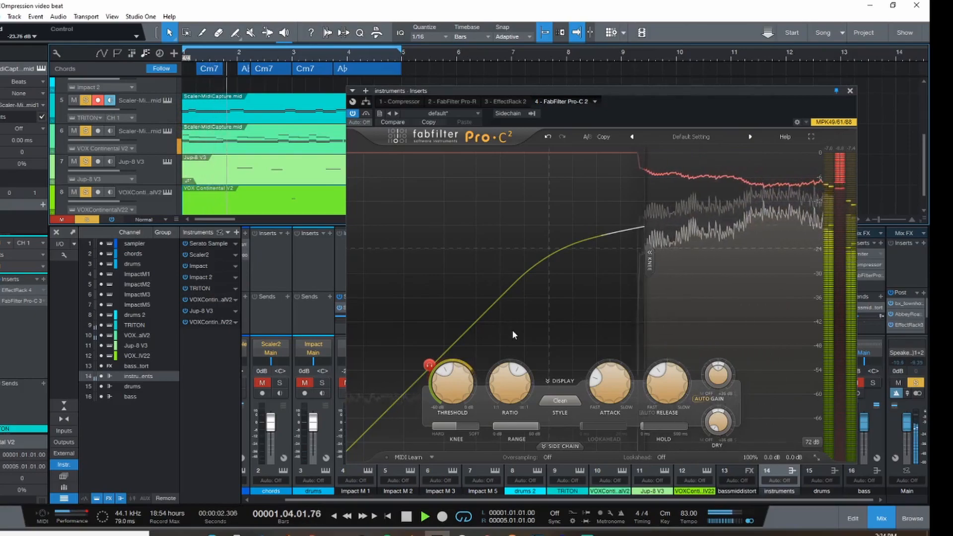
mouse_move(449, 380)
mouse_down()
mouse_move(465, 324)
mouse_move(452, 367)
mouse_move(436, 378)
mouse_up()
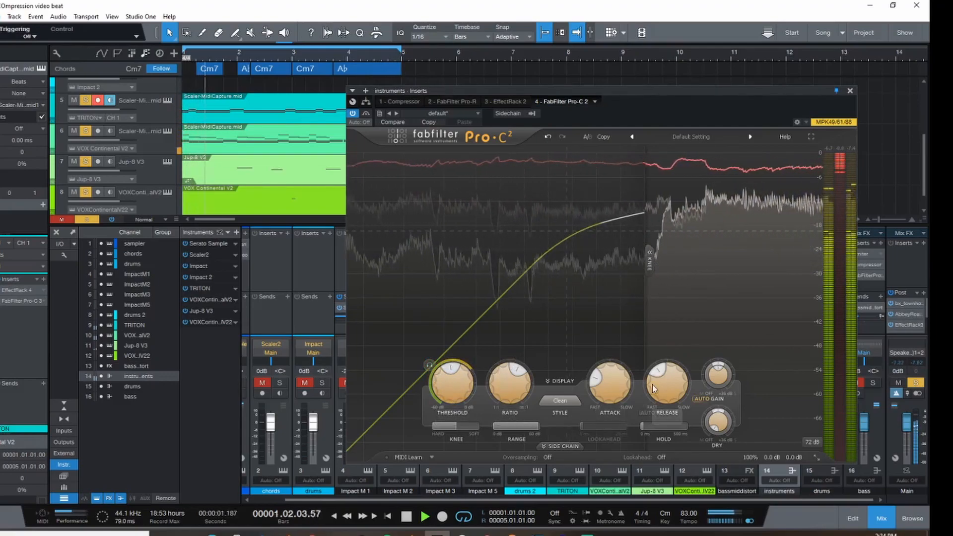
Sweep Pro-C 2's attack between 4.66 ms and 59.00 ms, then play the instruments and set it to about 12 ms.
drag(615, 397, 599, 382)
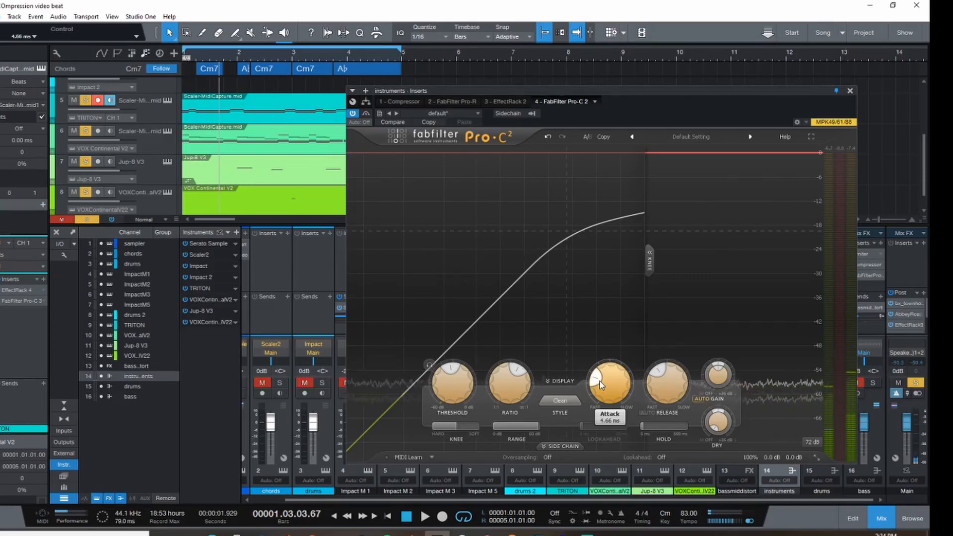
drag(608, 389, 624, 365)
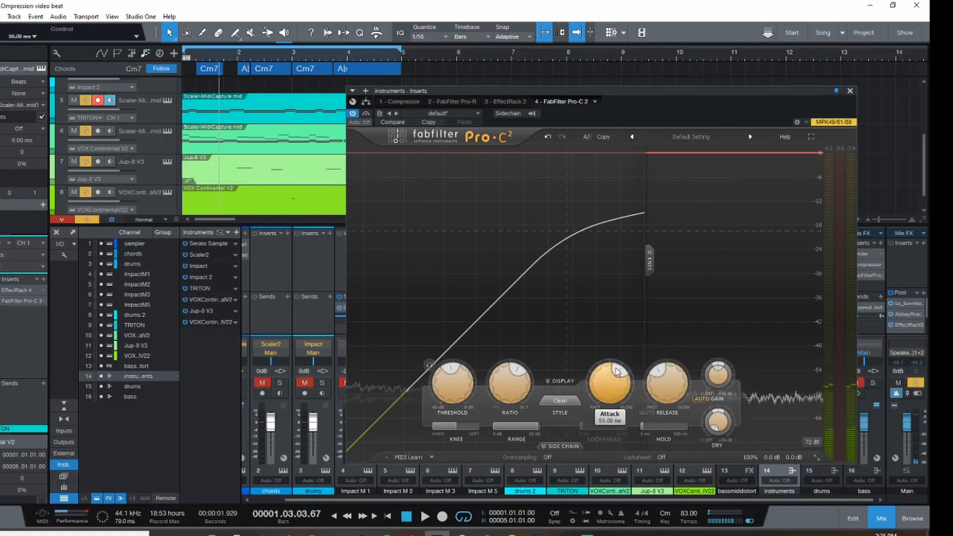
key(space)
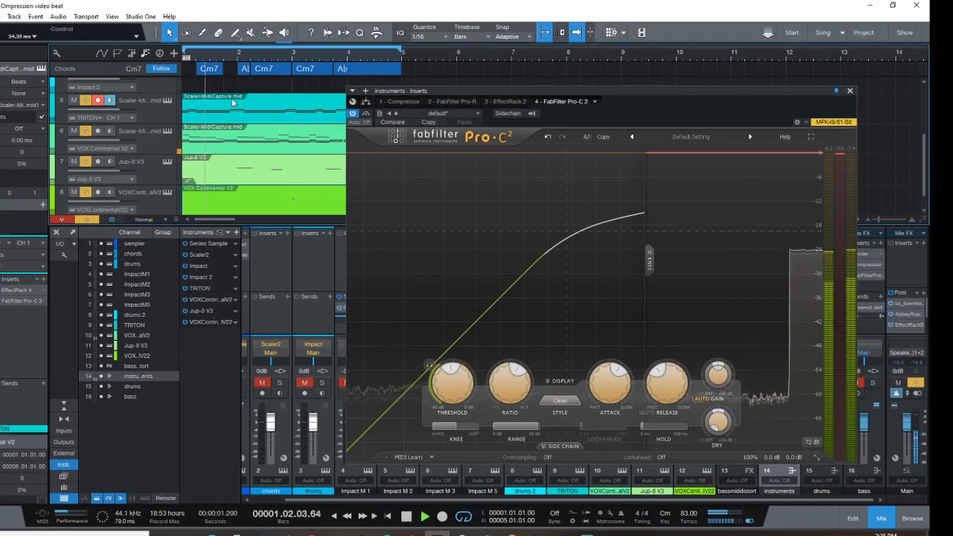
drag(594, 373, 604, 401)
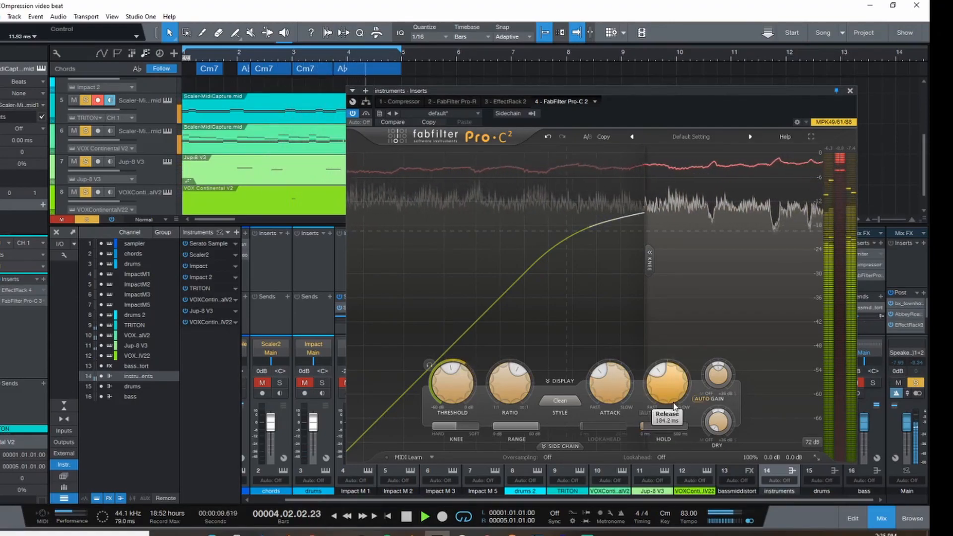
Demonstrate Pro-C 2's slowest and fastest release during playback by setting it to 2500 ms and 11.3 ms, and stop playback.
mouse_move(674, 405)
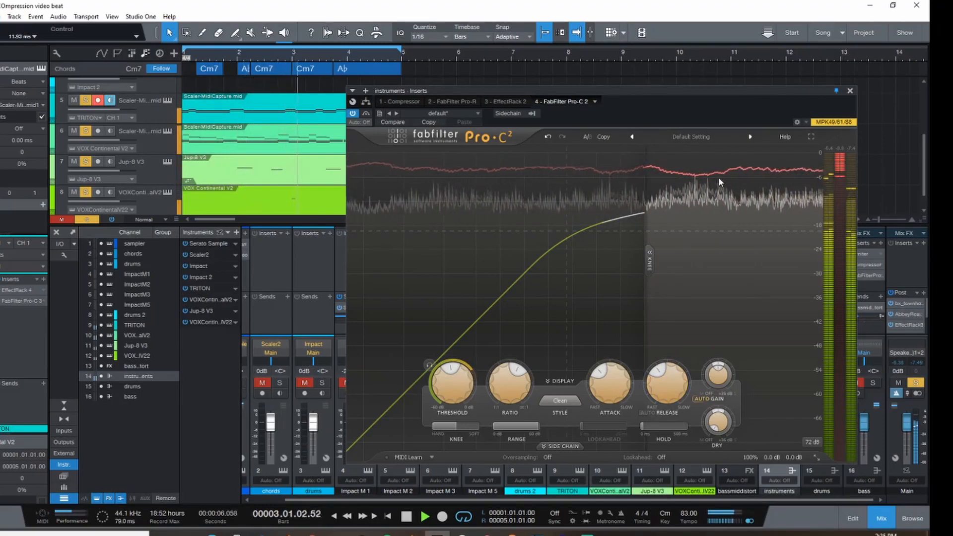
drag(667, 382, 686, 243)
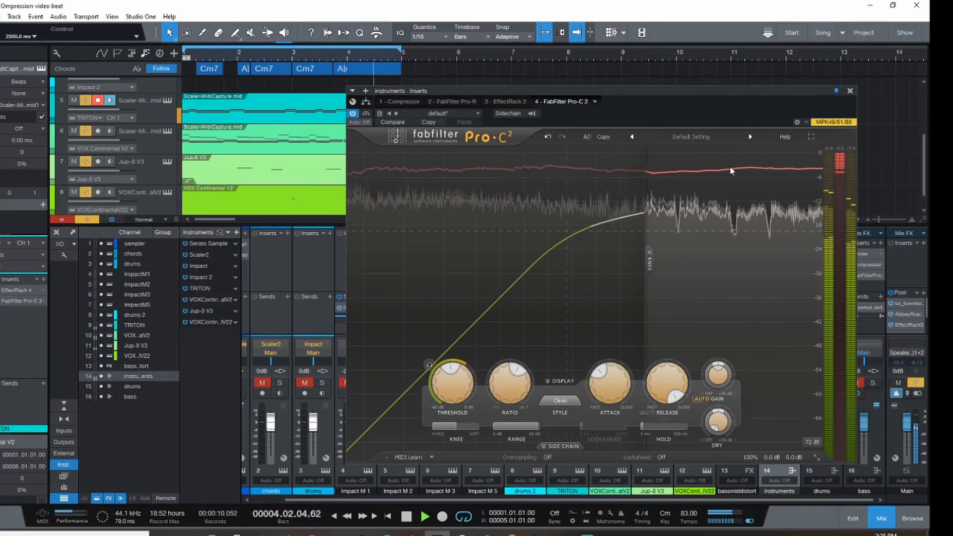
drag(668, 382, 644, 533)
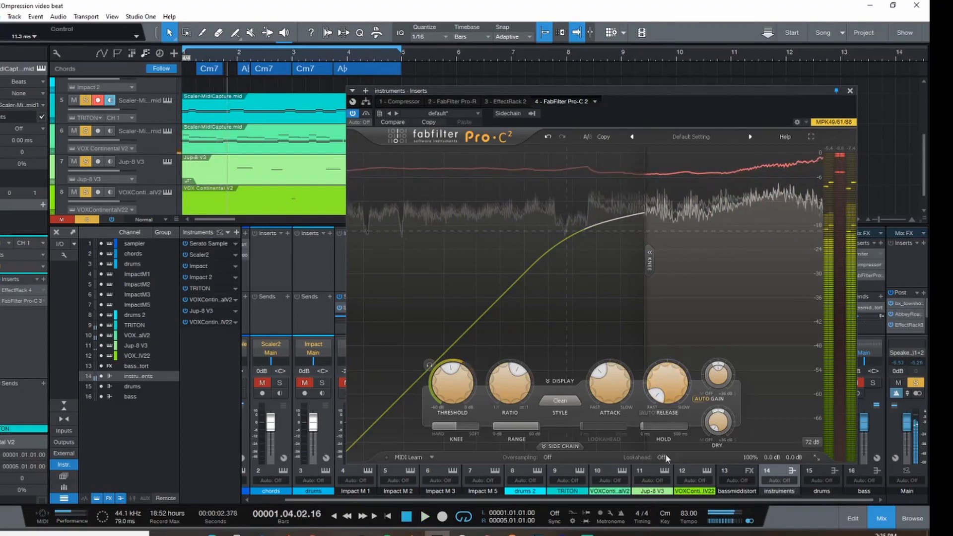
drag(676, 391, 674, 400)
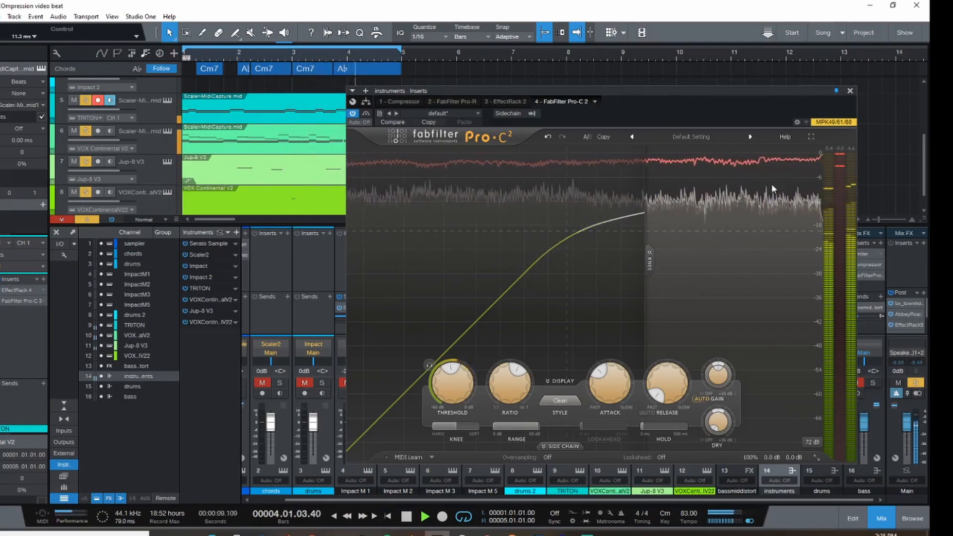
key(space)
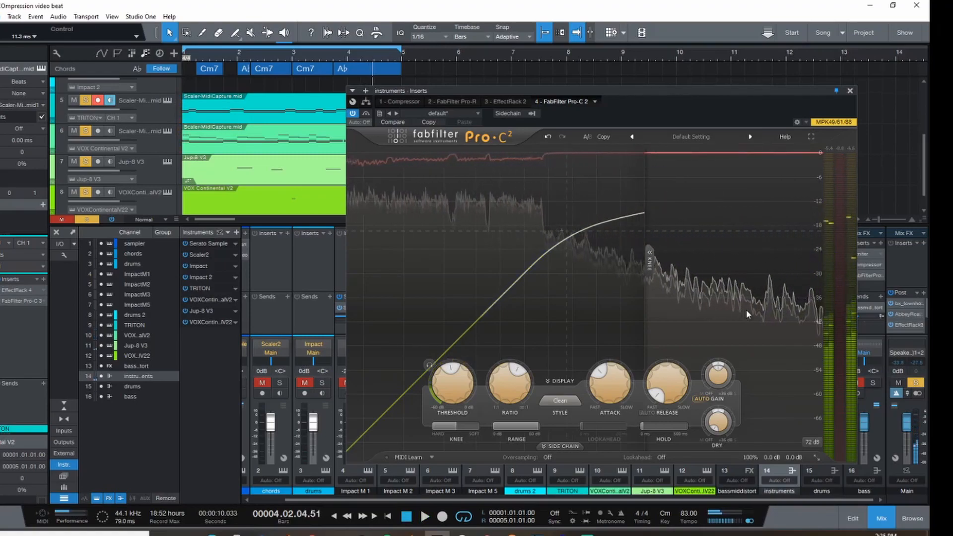
Vary Pro-C 2's release between 24.3 ms and 299.9 ms during playback, settle on 133.8 ms, and stop playback.
drag(673, 387, 672, 310)
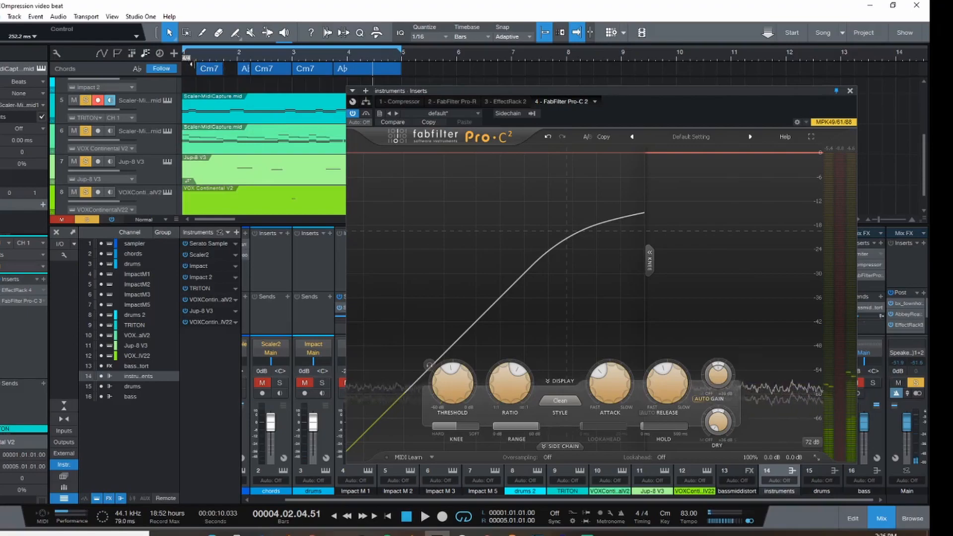
key(space)
drag(664, 383, 659, 394)
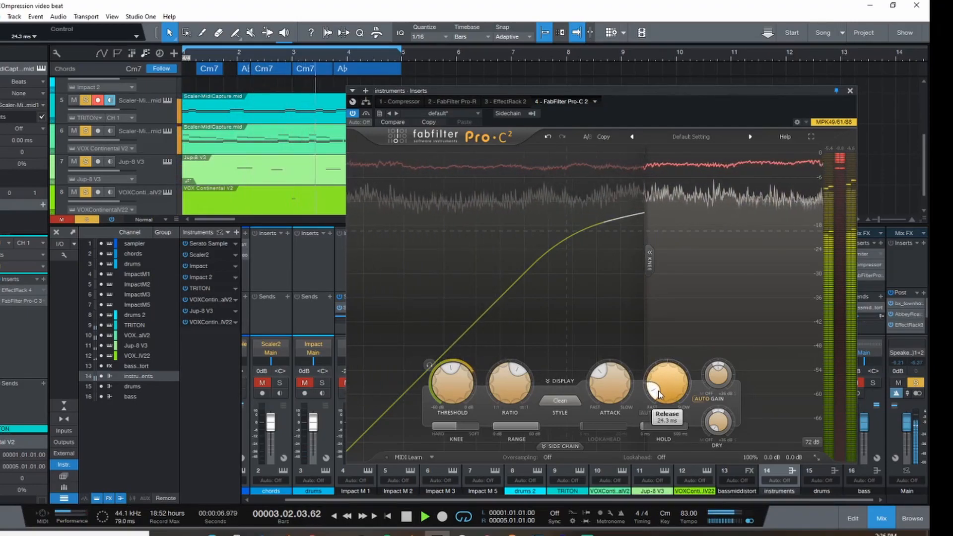
drag(660, 389, 660, 380)
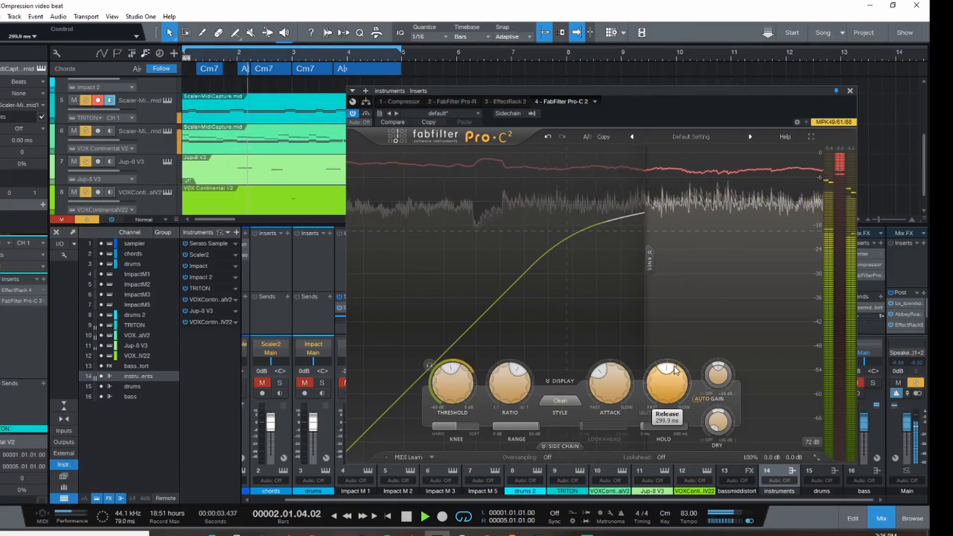
mouse_move(685, 359)
mouse_down()
mouse_move(704, 344)
mouse_move(741, 362)
mouse_move(689, 355)
mouse_up()
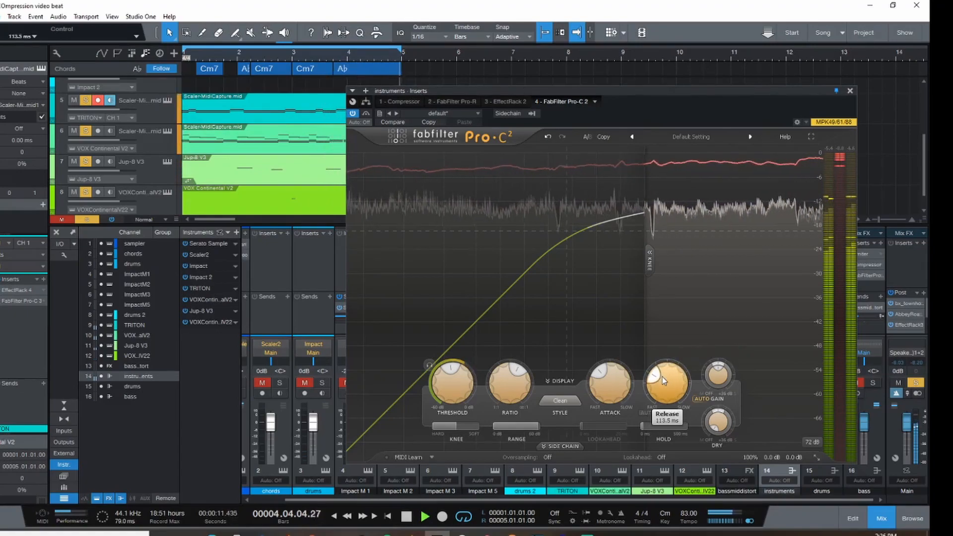
mouse_move(662, 376)
mouse_down()
mouse_move(651, 381)
mouse_move(662, 379)
mouse_up()
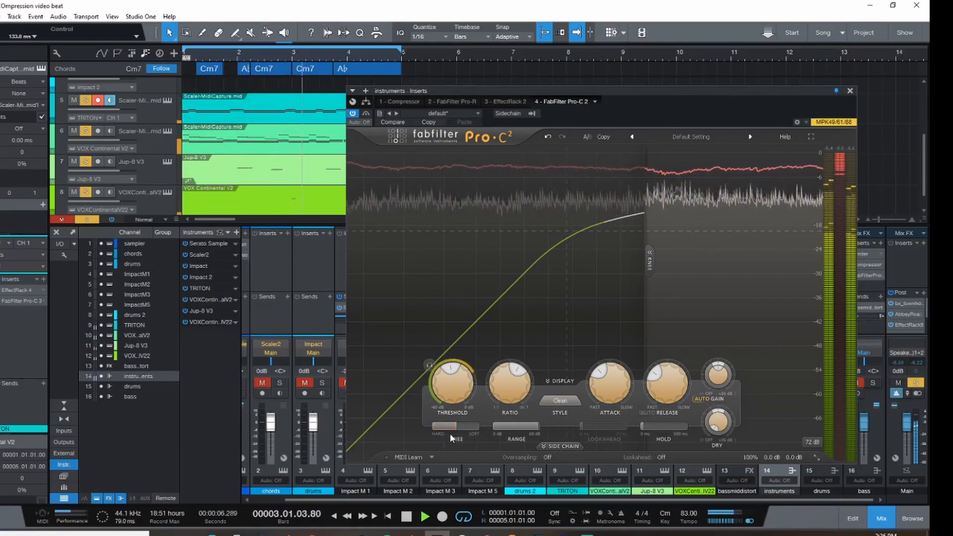
key(space)
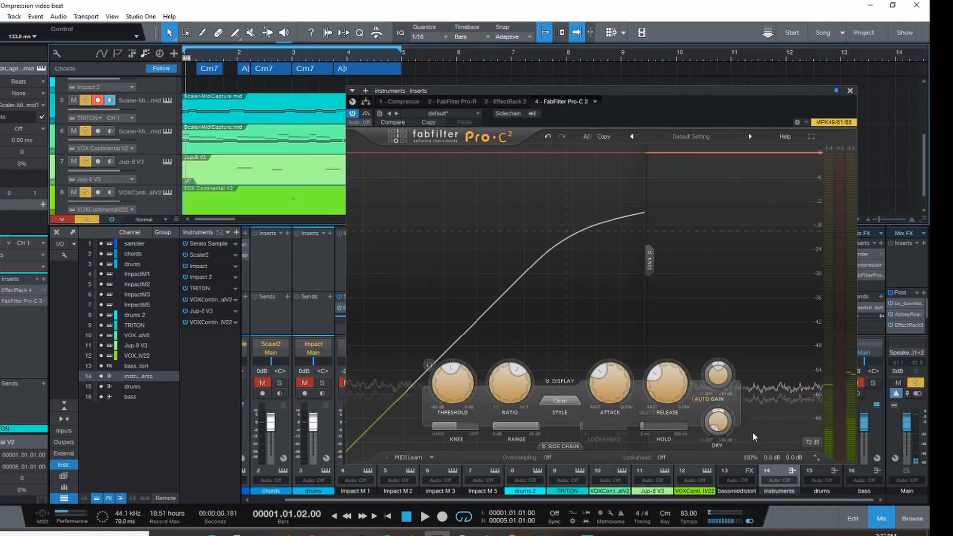
Blend in the uncompressed signal by raising Pro-C 2's dry gain to -6.36 dB during playback, and return it to -INF dB.
key(space)
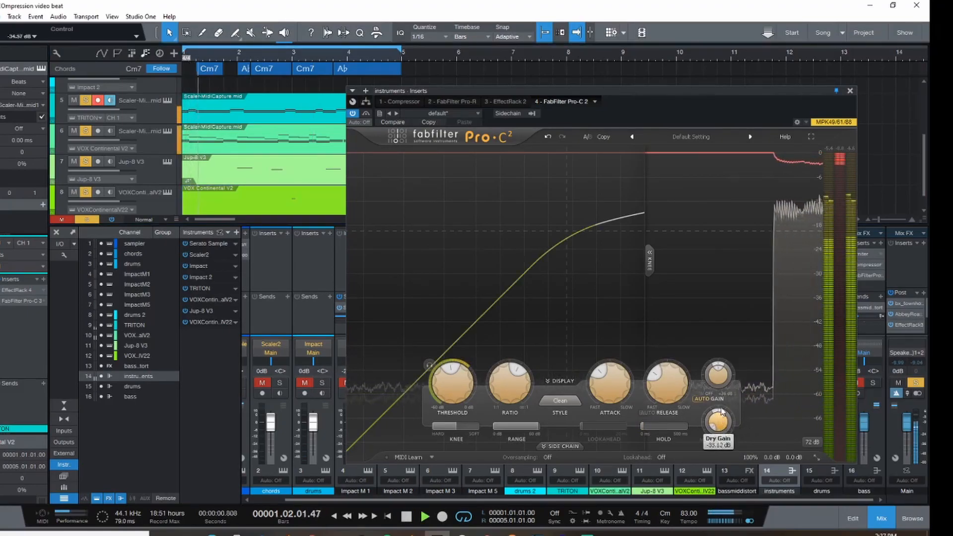
drag(721, 428, 719, 375)
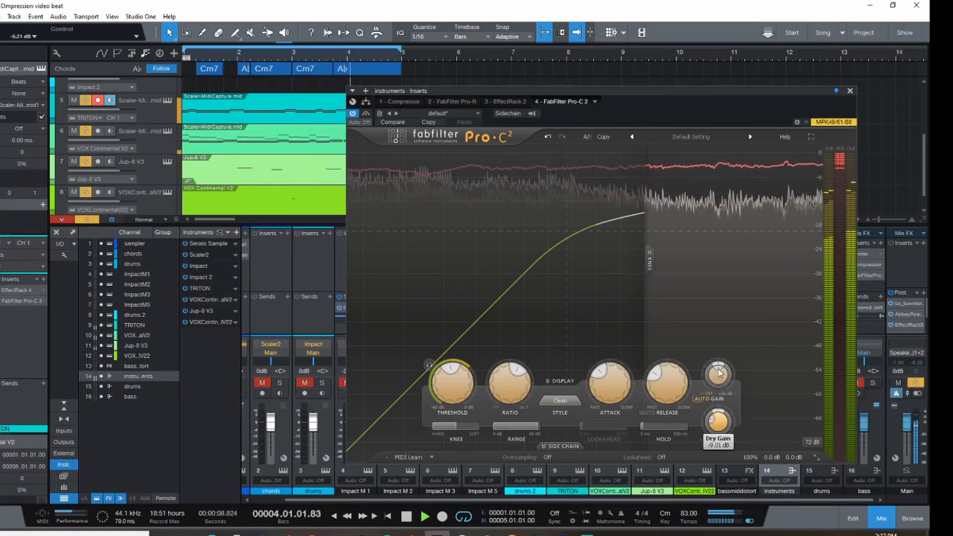
mouse_move(741, 335)
mouse_down()
mouse_move(745, 314)
mouse_move(738, 337)
mouse_up()
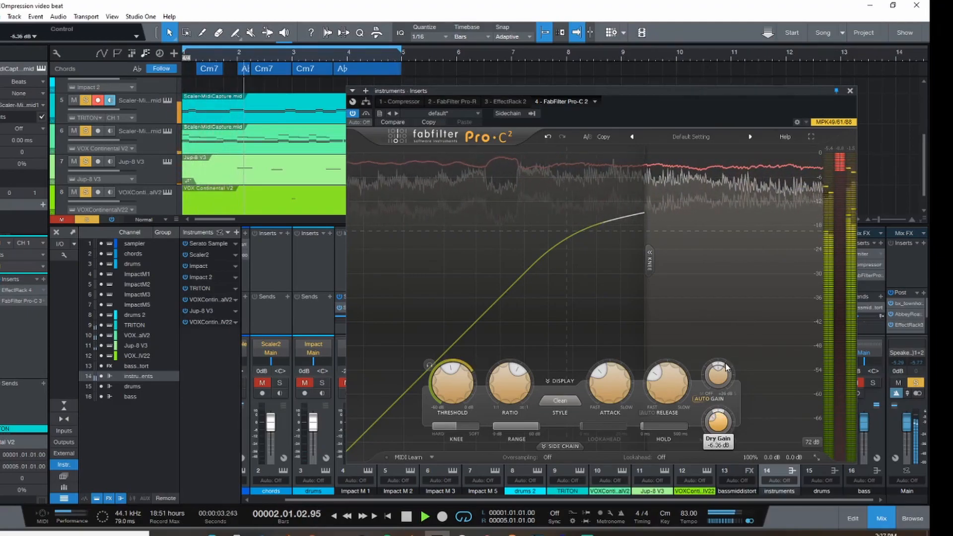
drag(726, 373, 718, 421)
key(space)
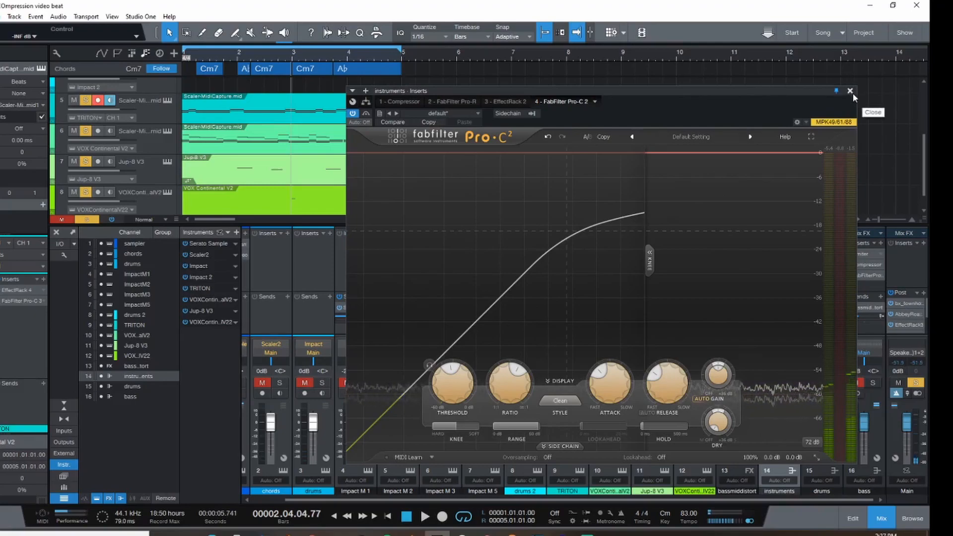
Play the instruments from the start and switch Pro-C 2 off and on to compare the compressed and uncompressed sound.
click(185, 57)
key(space)
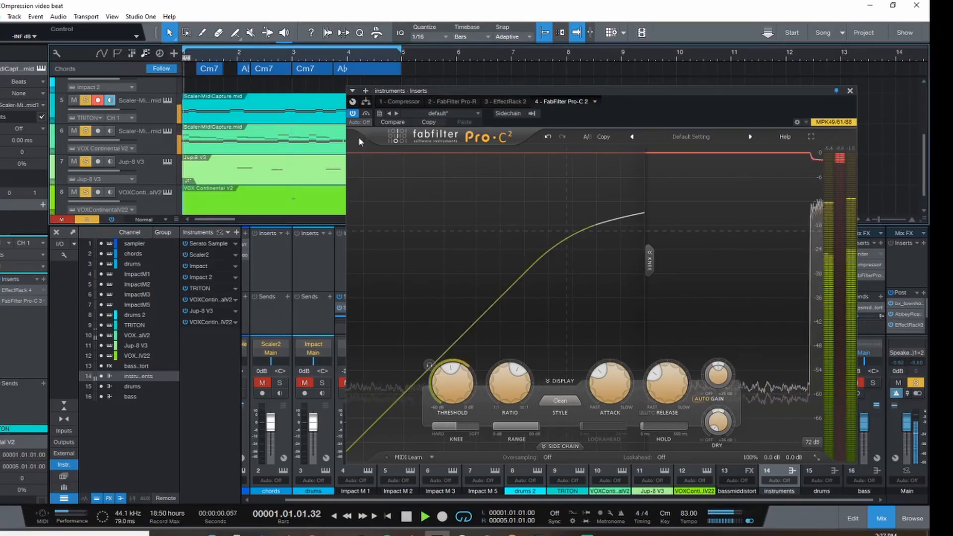
click(353, 113)
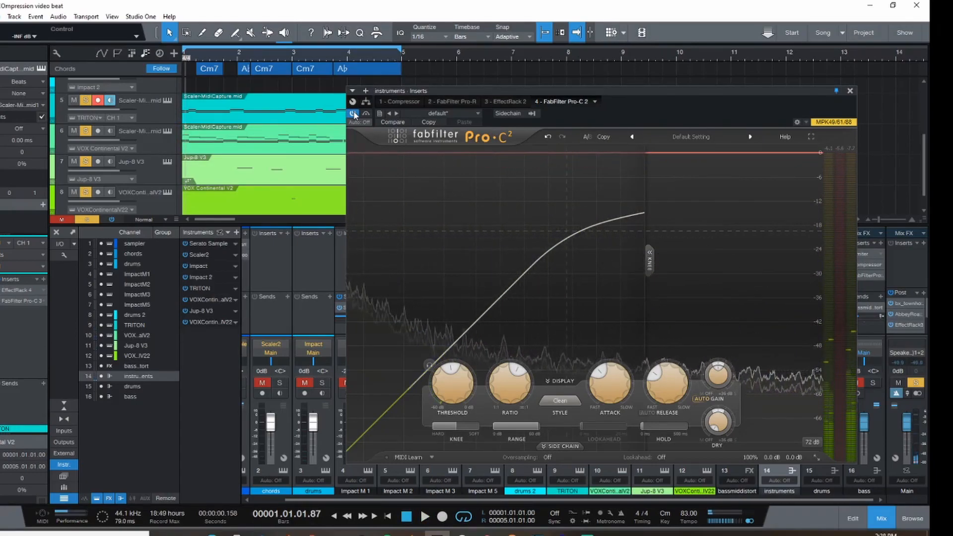
Clear the solos and mutes on all tracks so that the full beat is audible.
scroll(214, 191, up, 4)
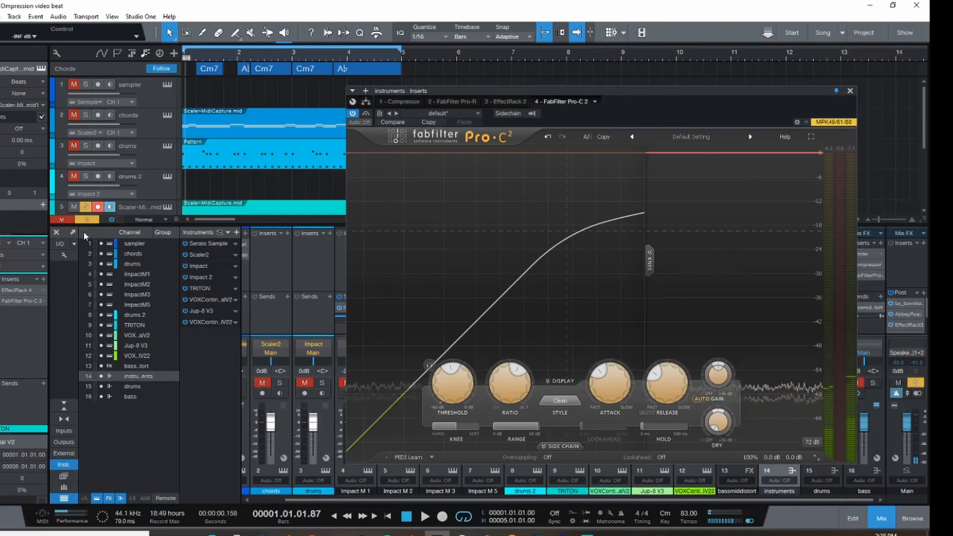
click(85, 147)
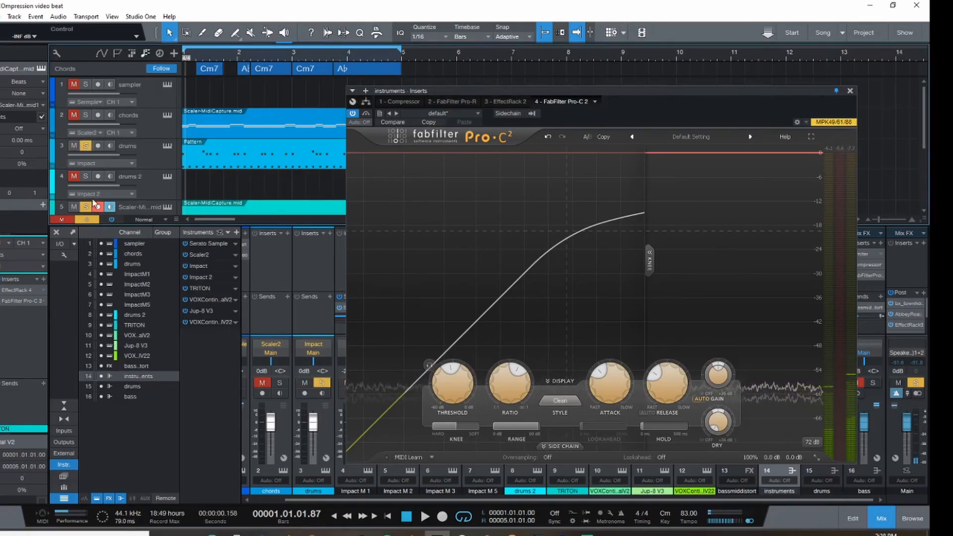
click(86, 221)
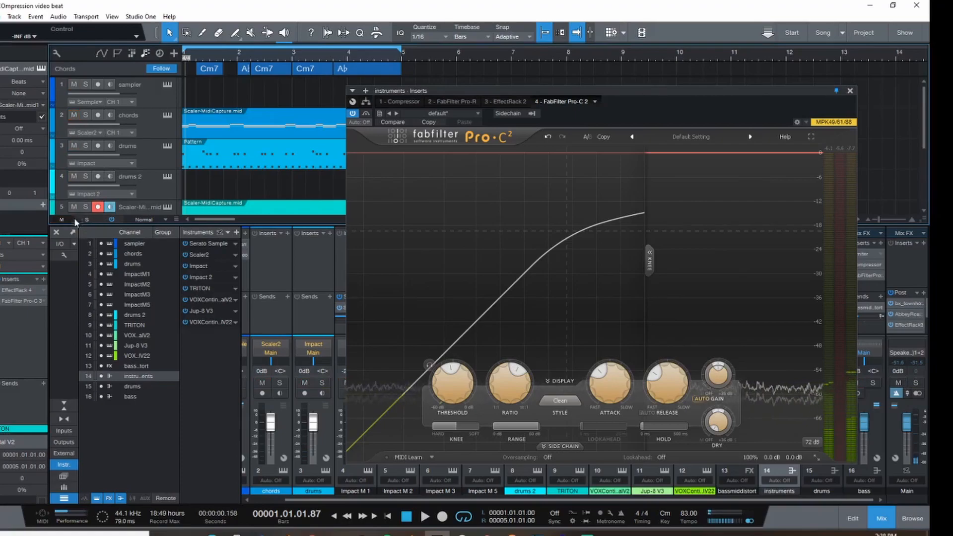
Play the full beat from the start and mute the chords track.
click(184, 58)
key(space)
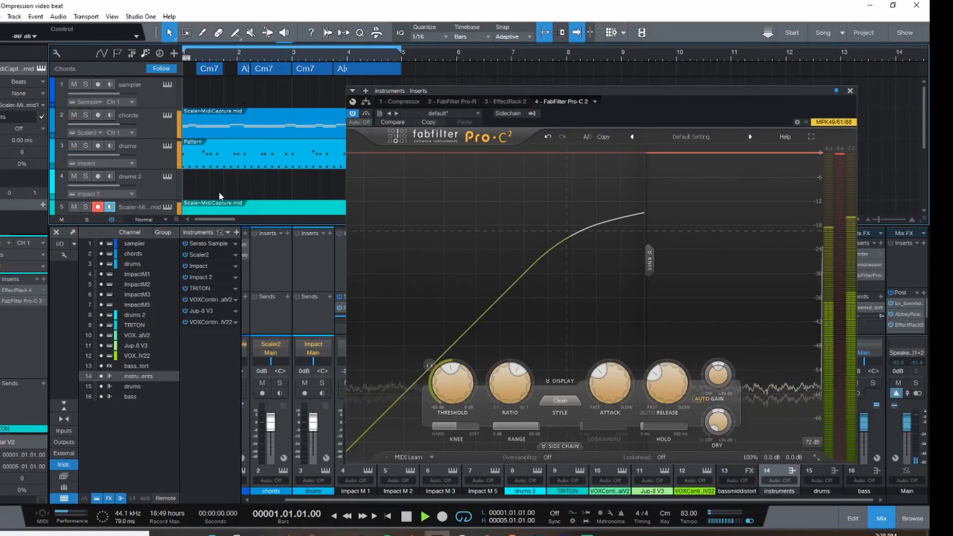
click(75, 114)
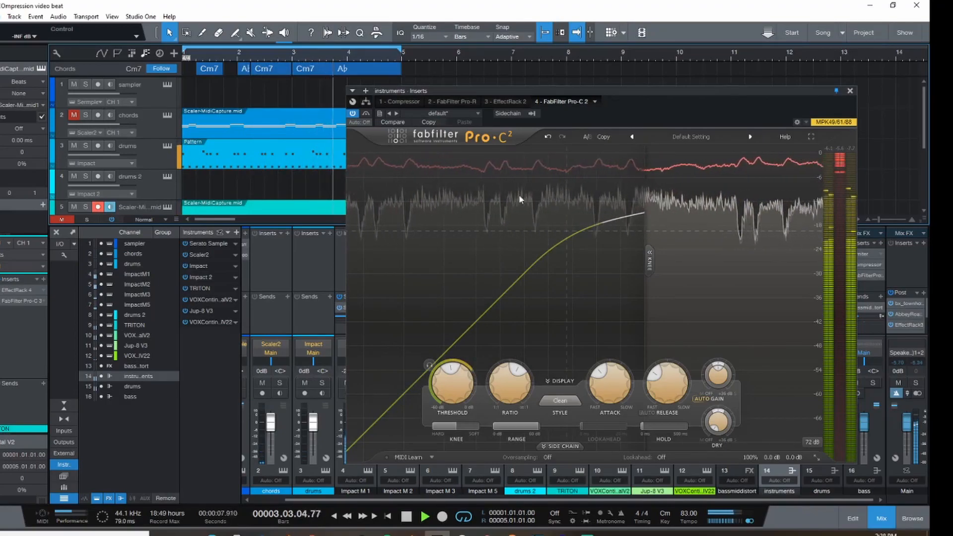
Bypass and re-enable Pro-C 2 while the beat plays to compare the two, and close its window.
click(354, 115)
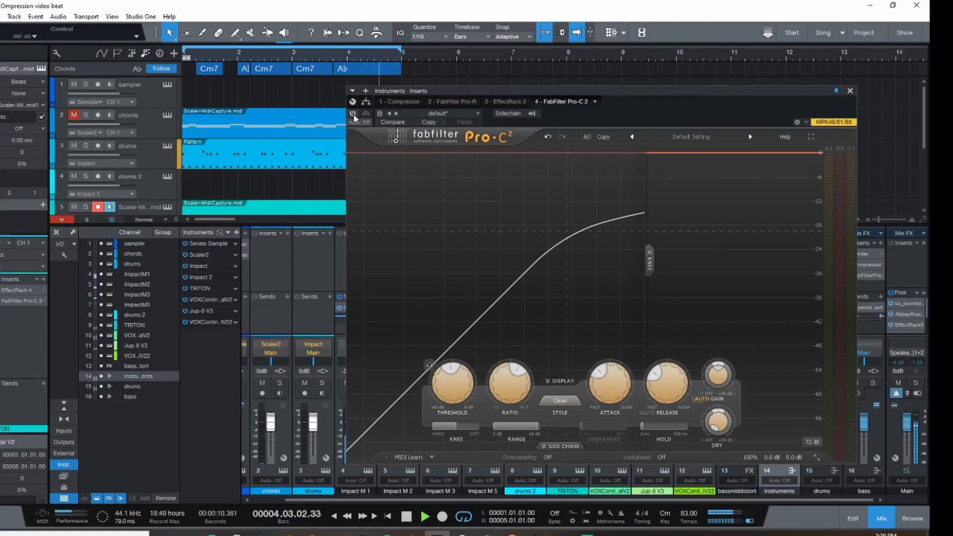
click(353, 116)
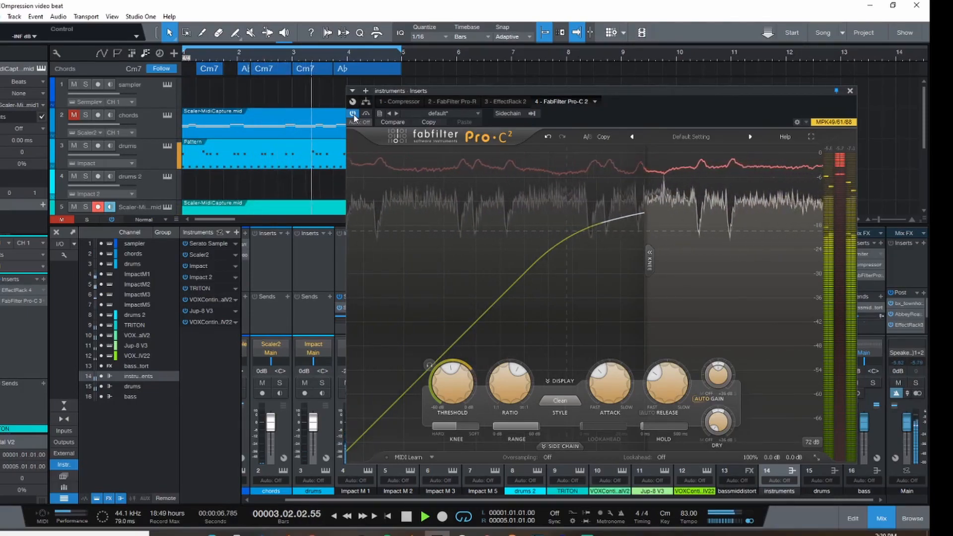
click(850, 91)
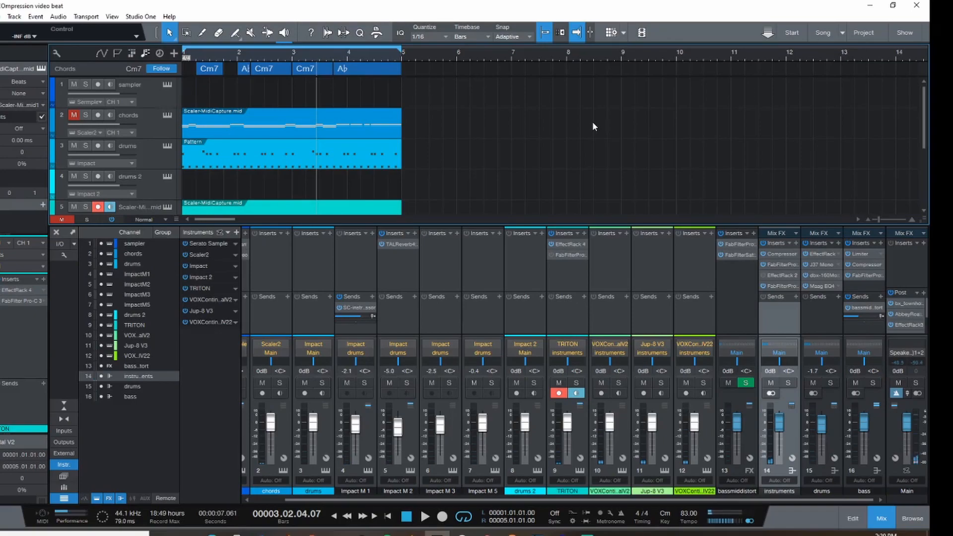
Select the TRITON track and play a short stretch of the beat from the start.
scroll(299, 148, down, 3)
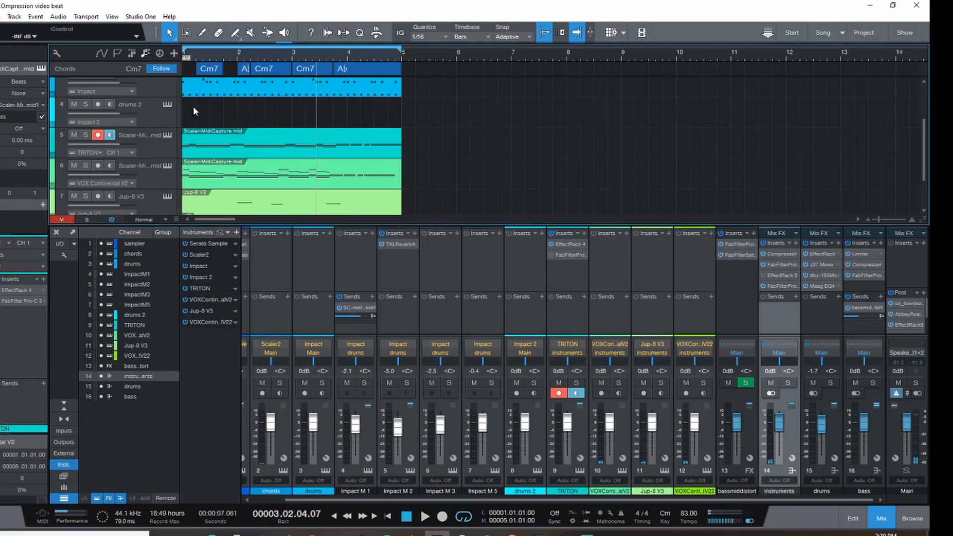
click(169, 151)
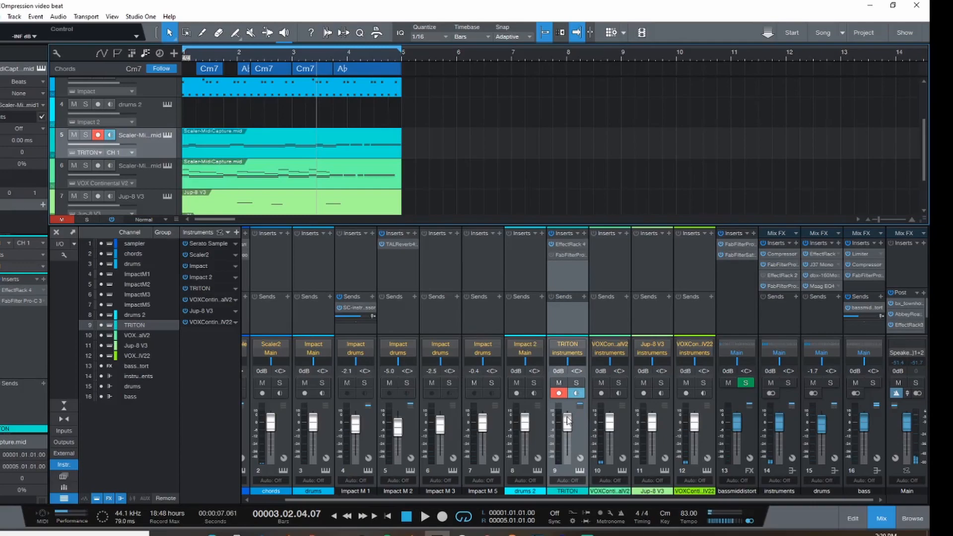
click(187, 59)
key(space)
key(space)
scroll(154, 151, down, 1)
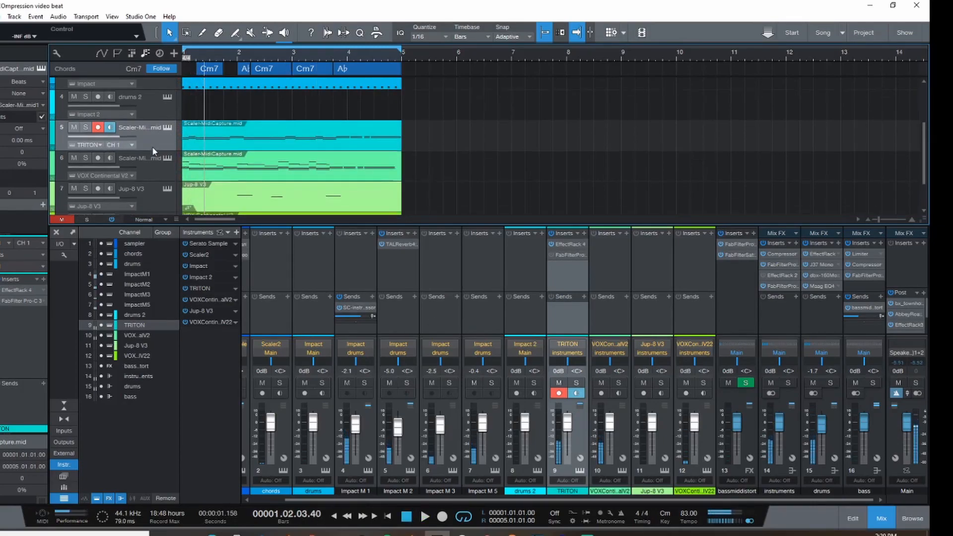
Solo the TRITON track, play it from the start and disarm it for recording.
click(85, 127)
key(space)
click(184, 59)
click(98, 127)
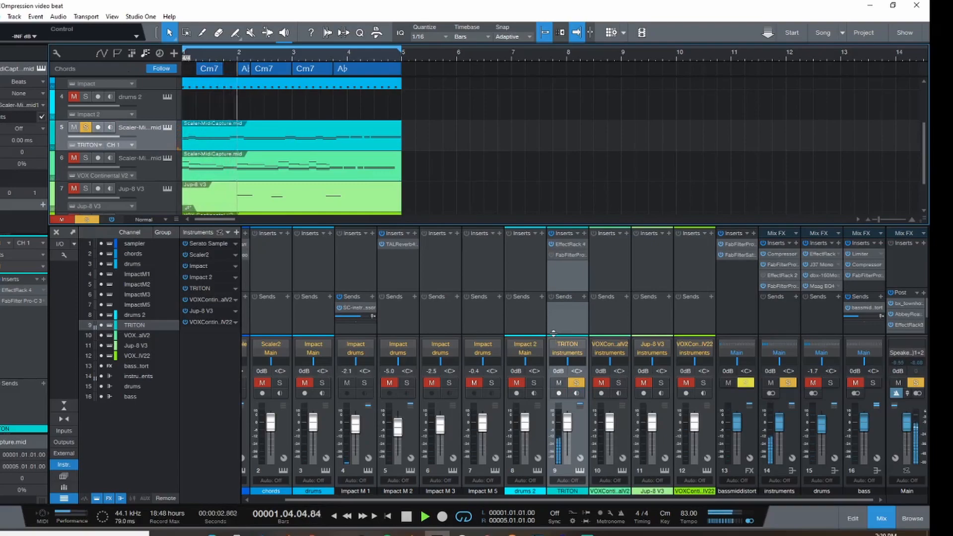
Open the FabFilter Pro-C 2 insert on the TRITON channel, move its window clear of the track controls, and enlarge it.
click(569, 255)
drag(464, 100, 518, 92)
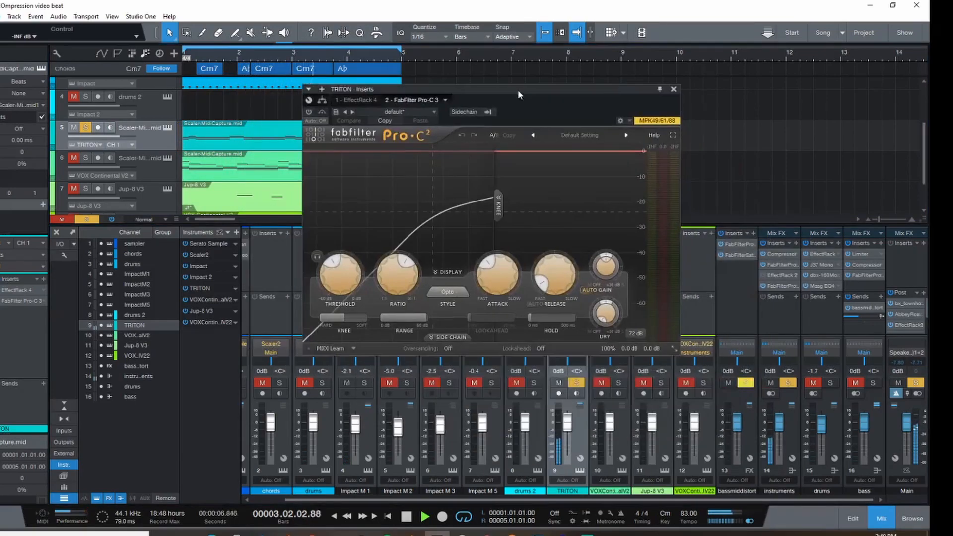
click(672, 349)
click(695, 386)
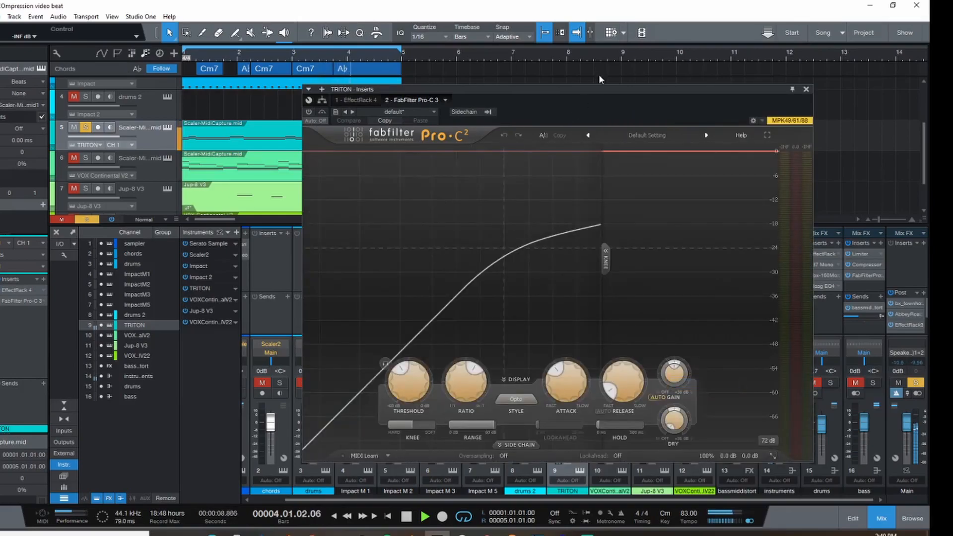
Move the Pro-C 2 window aside, bypass the inserts on the instruments bus, and return playback to the start.
drag(603, 91, 481, 152)
click(186, 59)
click(763, 243)
click(184, 58)
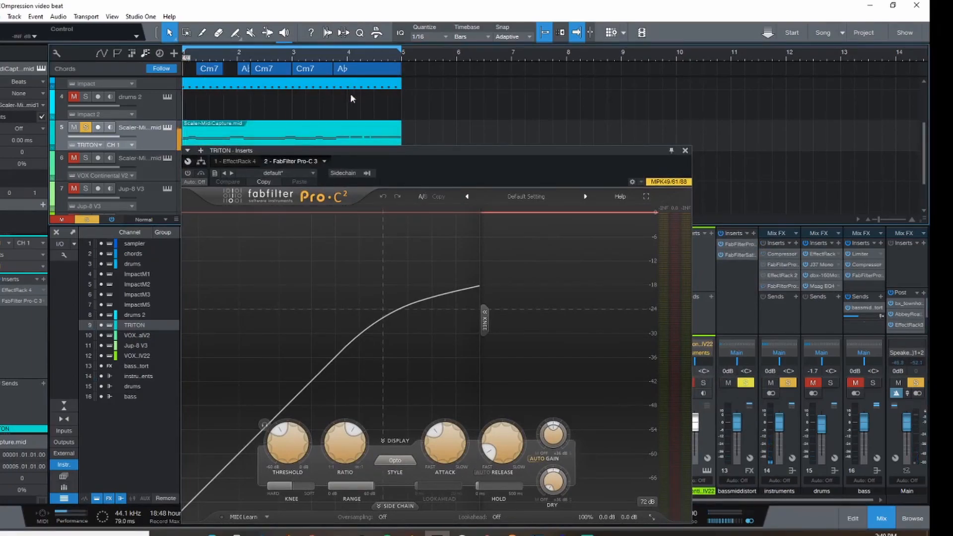
Enable Pro-C 2 on the TRITON channel and set its threshold to about -21.19 dB while the part plays.
drag(438, 159, 490, 118)
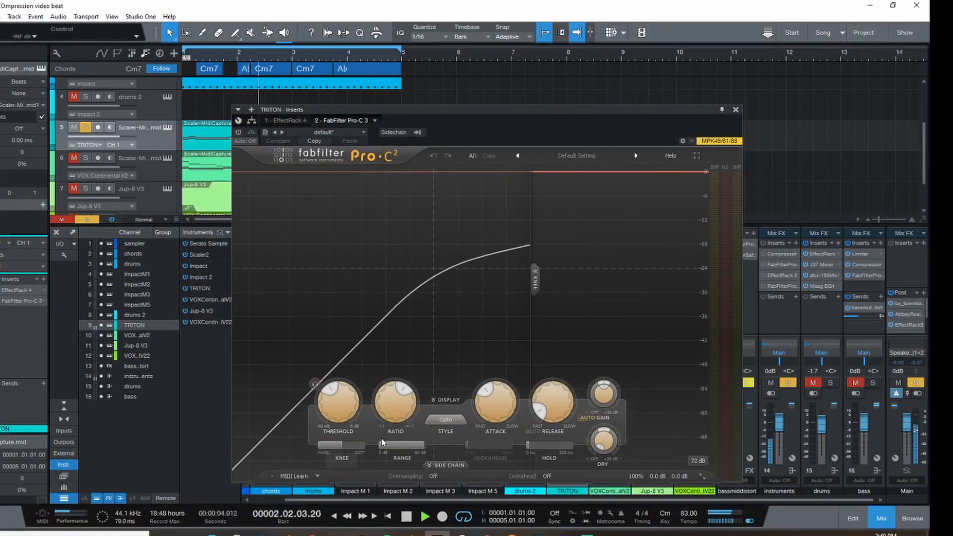
click(241, 132)
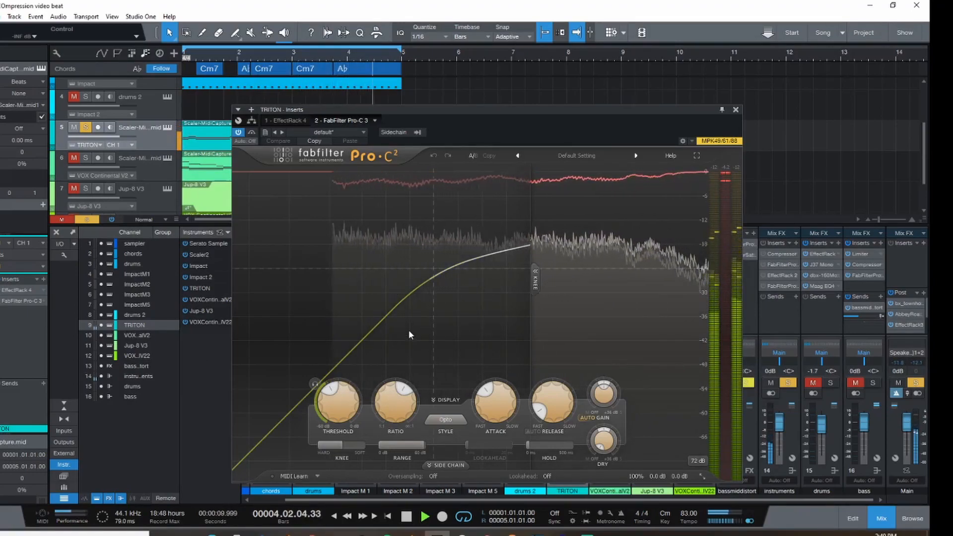
mouse_move(344, 401)
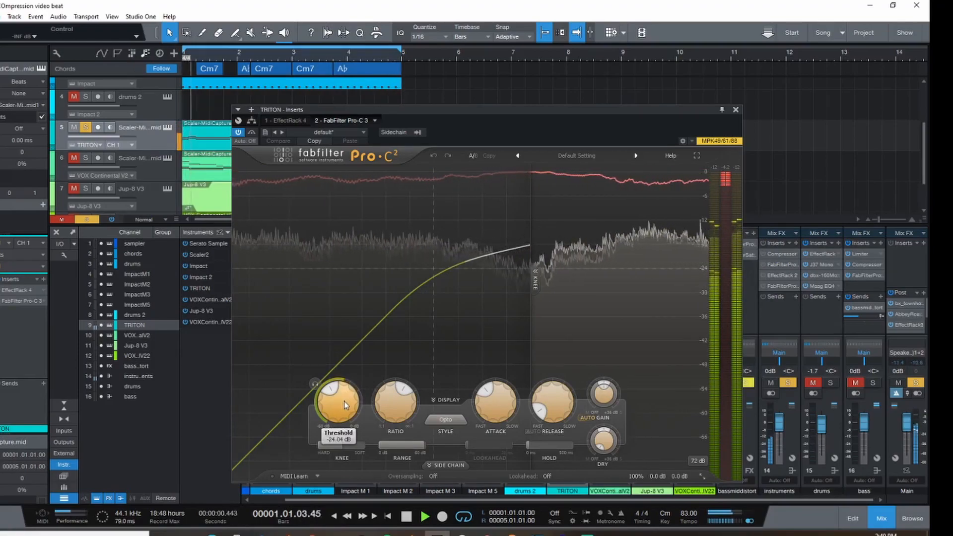
scroll(338, 413, up, 3)
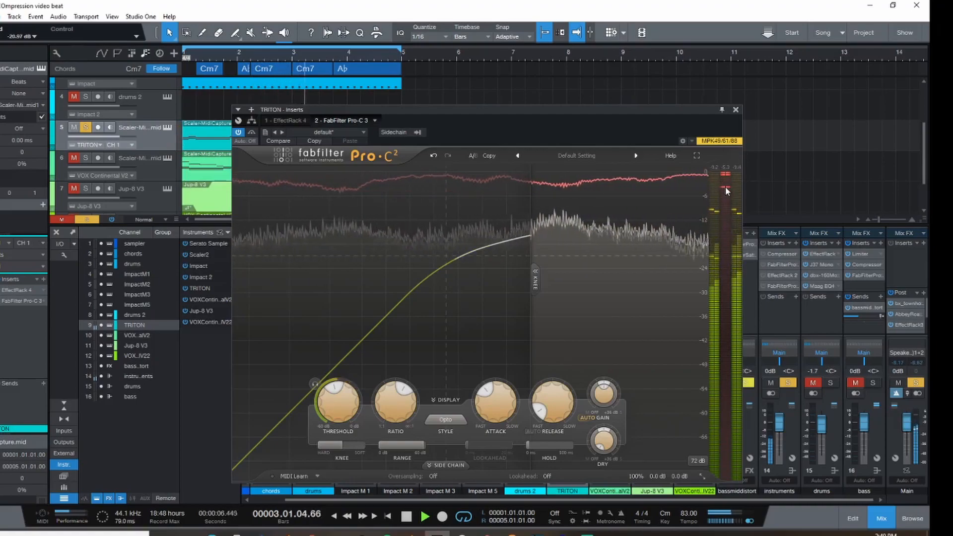
mouse_move(354, 394)
mouse_down()
mouse_move(356, 385)
mouse_move(340, 406)
mouse_up()
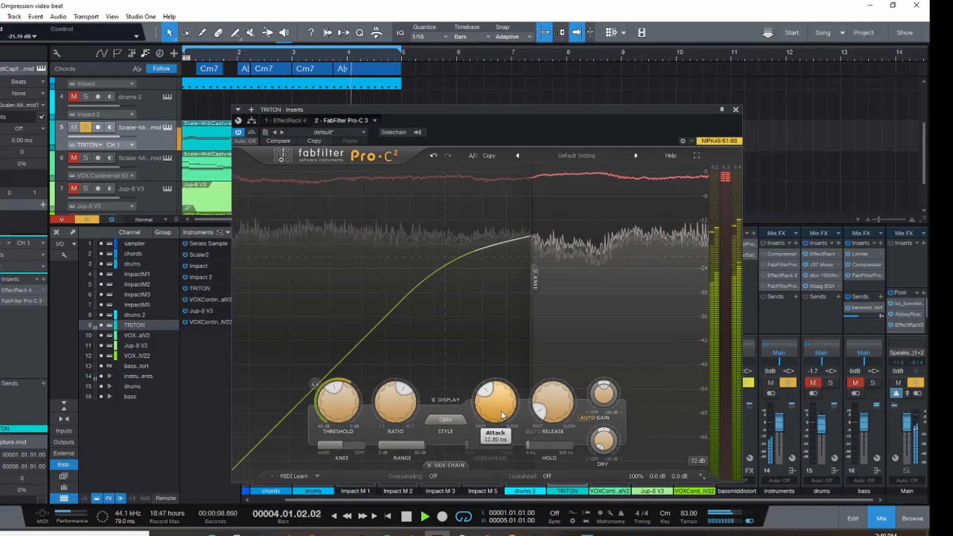
Set Pro-C 2's attack to about 59.03 ms and its release to about 301.2 ms, and close its window.
drag(502, 412, 523, 355)
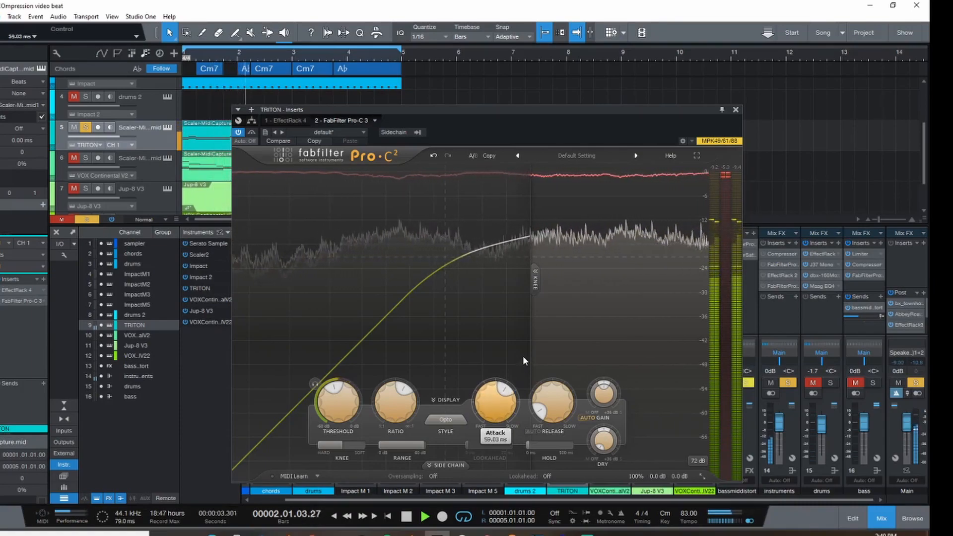
drag(549, 410, 562, 325)
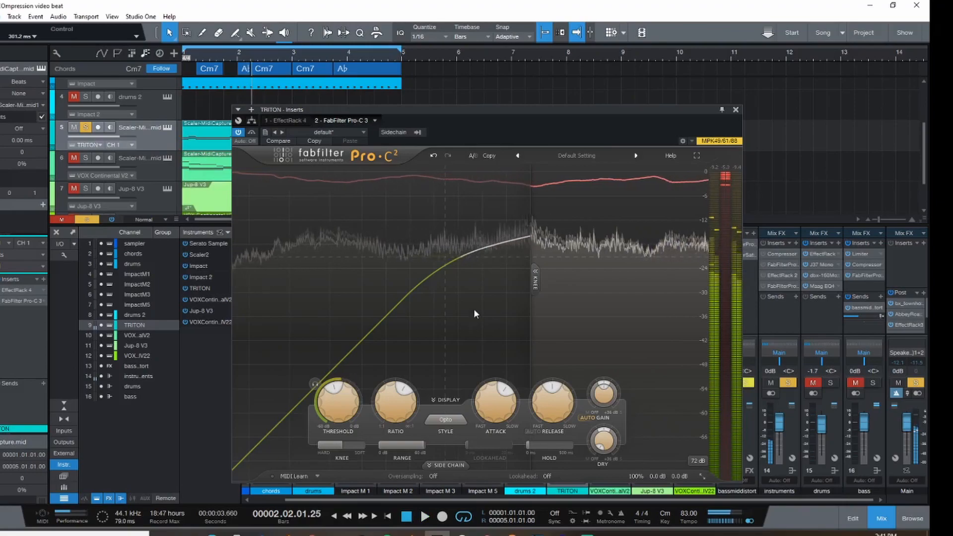
drag(645, 109, 651, 88)
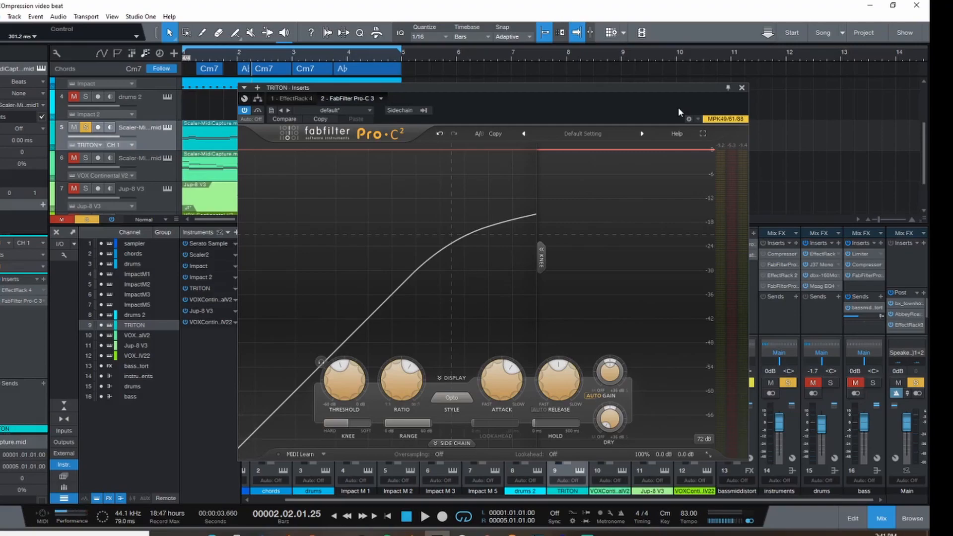
click(741, 87)
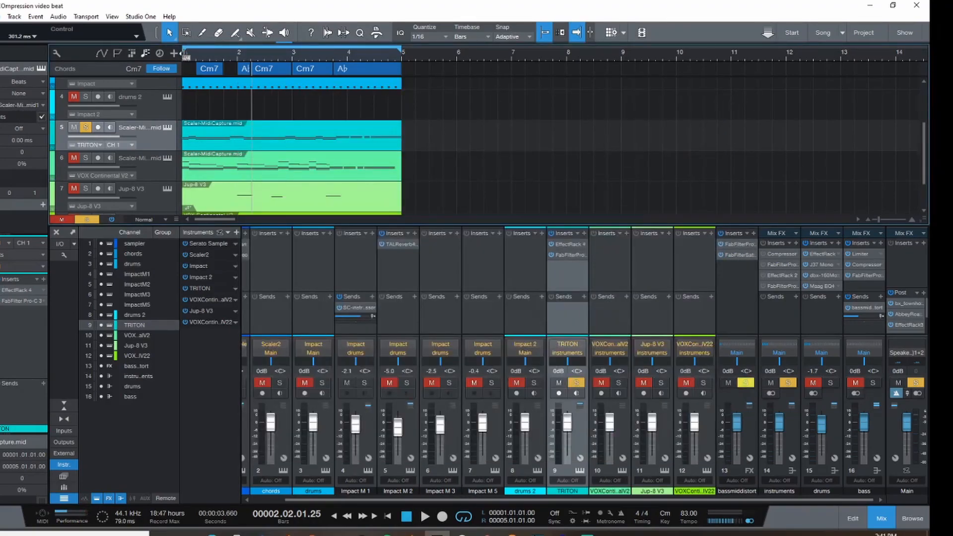
Play a short stretch of the soloed TRITON track from the start, and take the track out of solo.
click(186, 54)
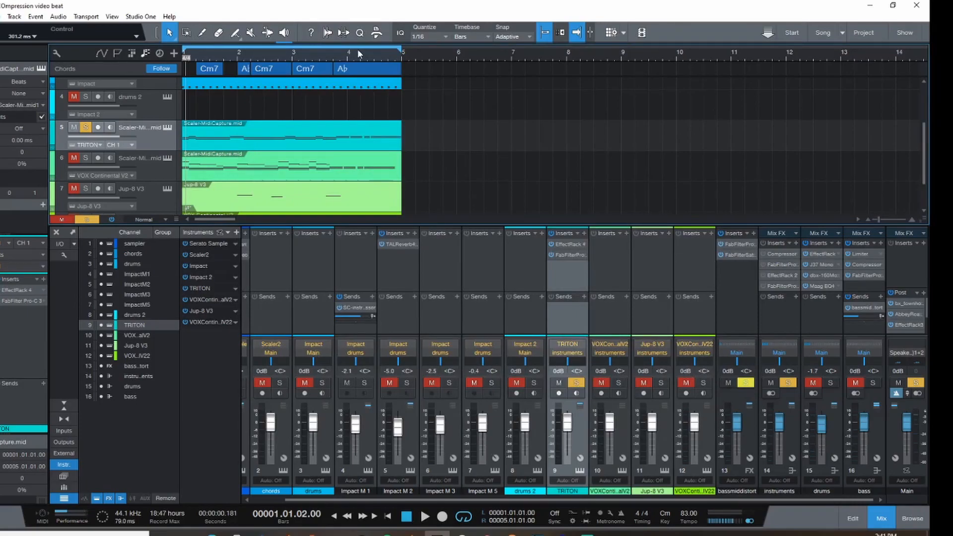
key(comma)
key(space)
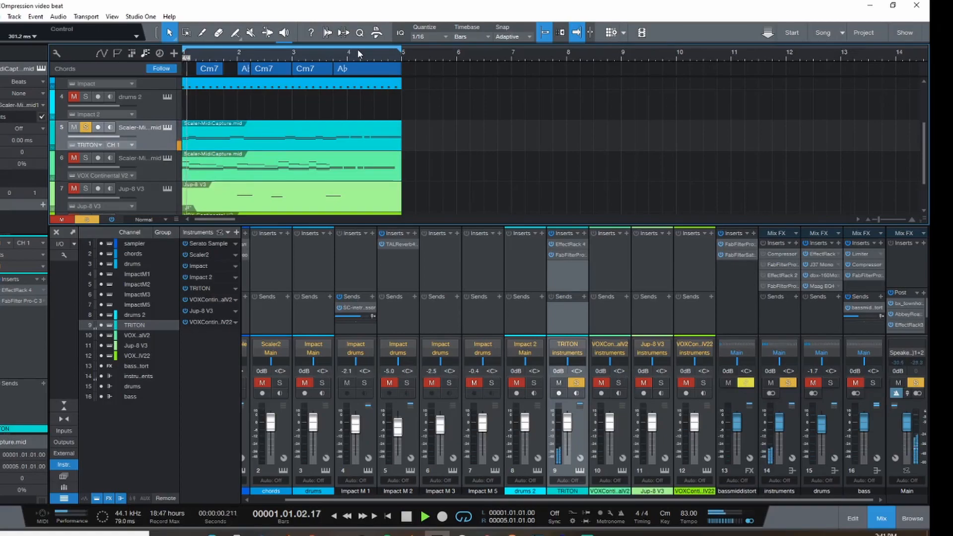
key(space)
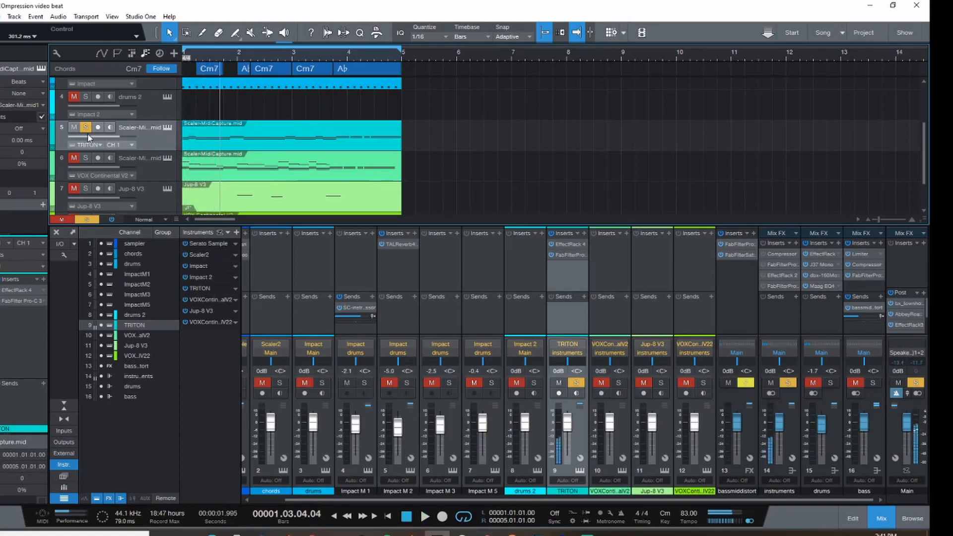
click(85, 127)
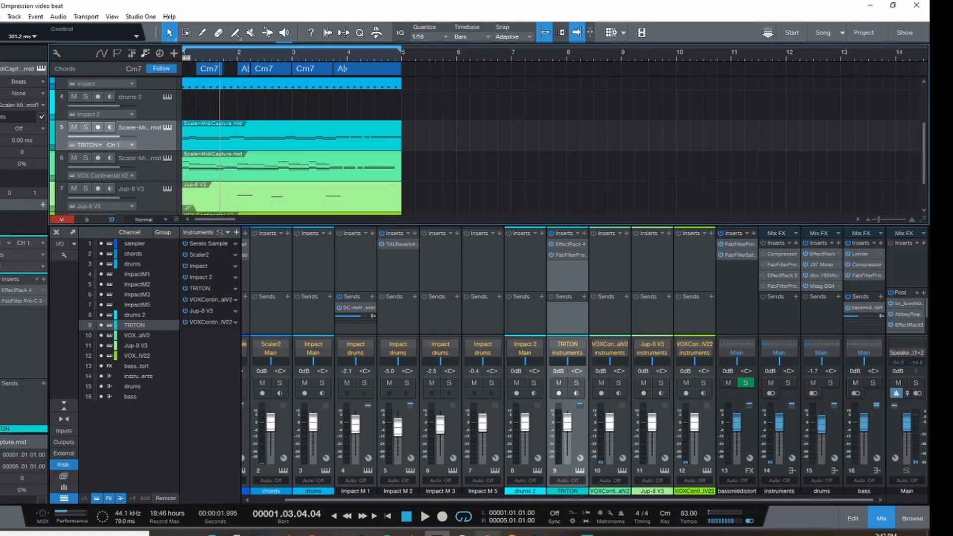
Switch to the Streamlabs OBS window.
mouse_move(486, 534)
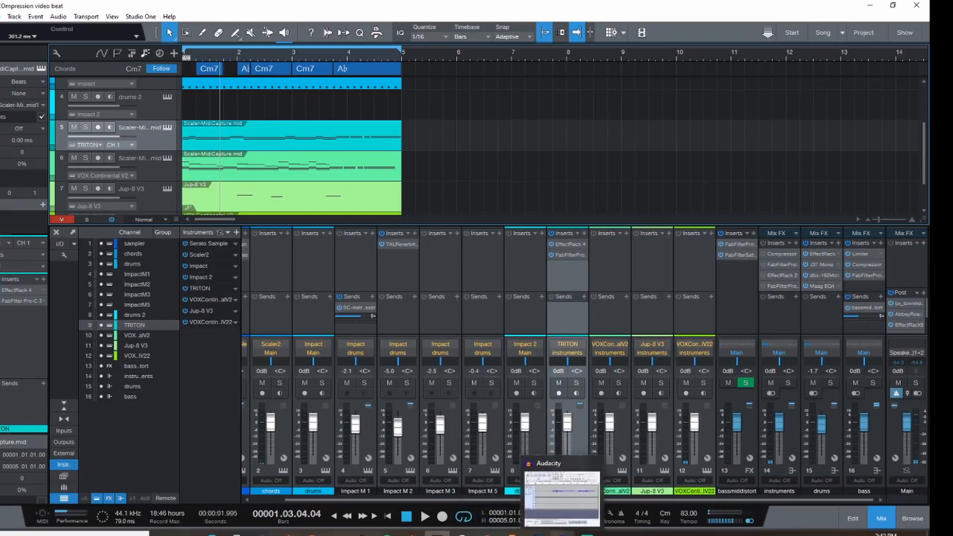
click(587, 534)
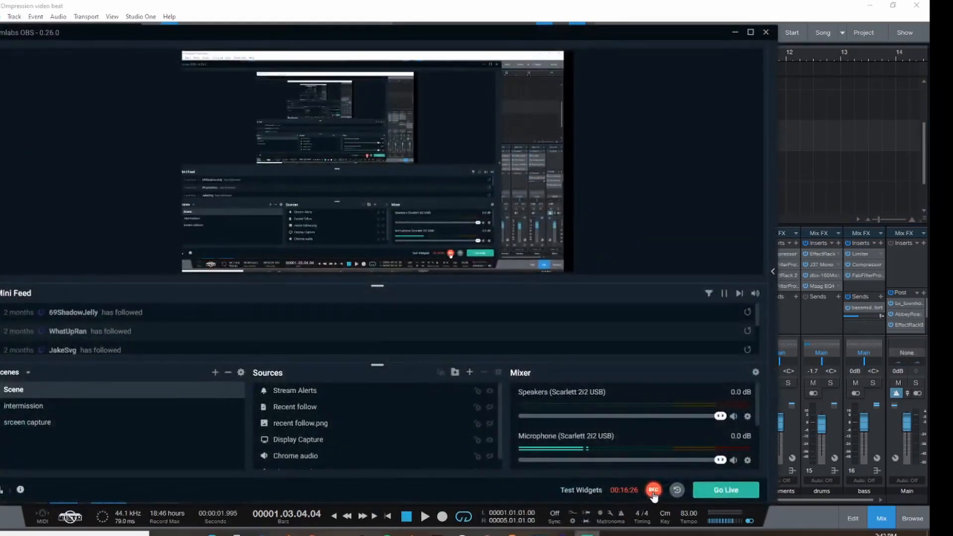